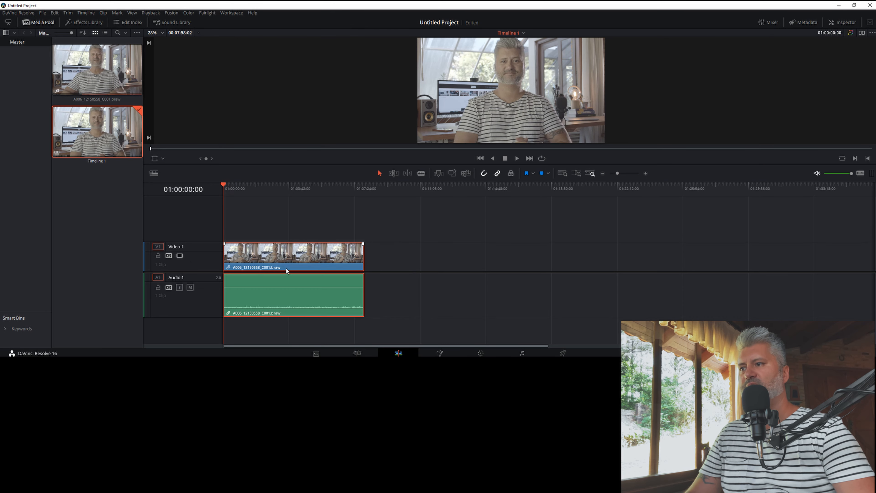
- Normalize the timeline clip's audio level in True Peak mode at -2.0 dBTP and make the Audio 1 track taller
right_click(294, 300)
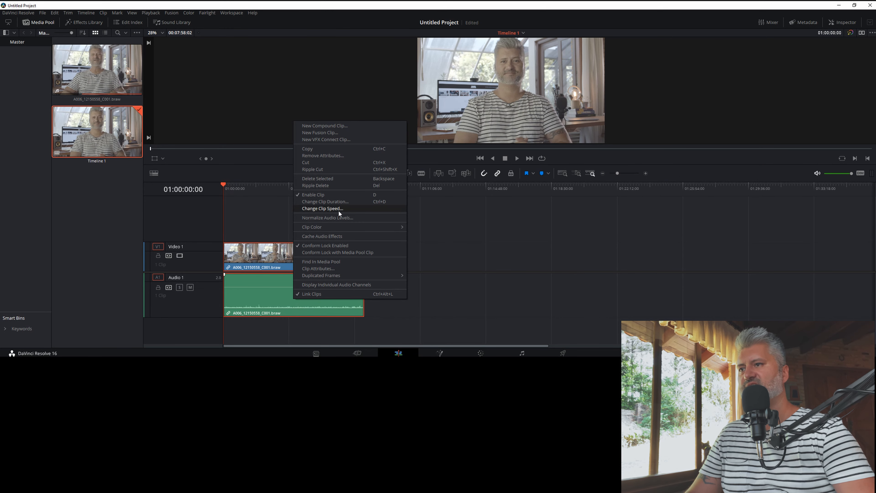
left_click(336, 215)
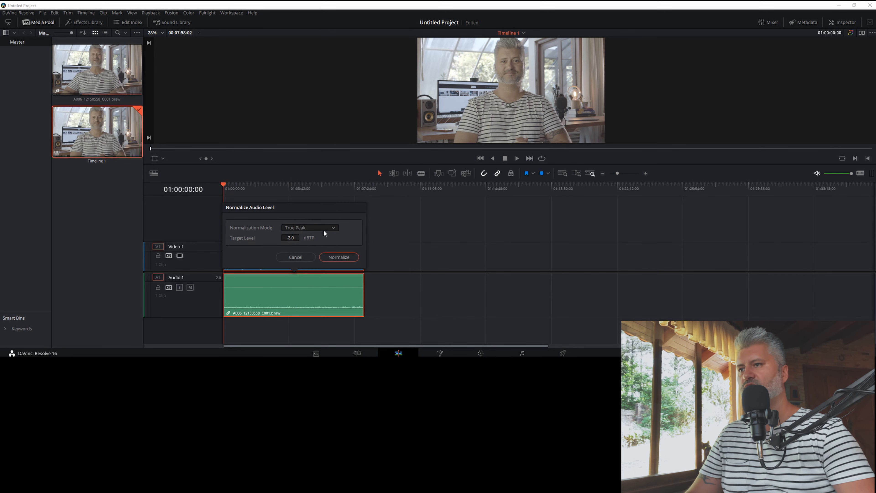
left_click(332, 257)
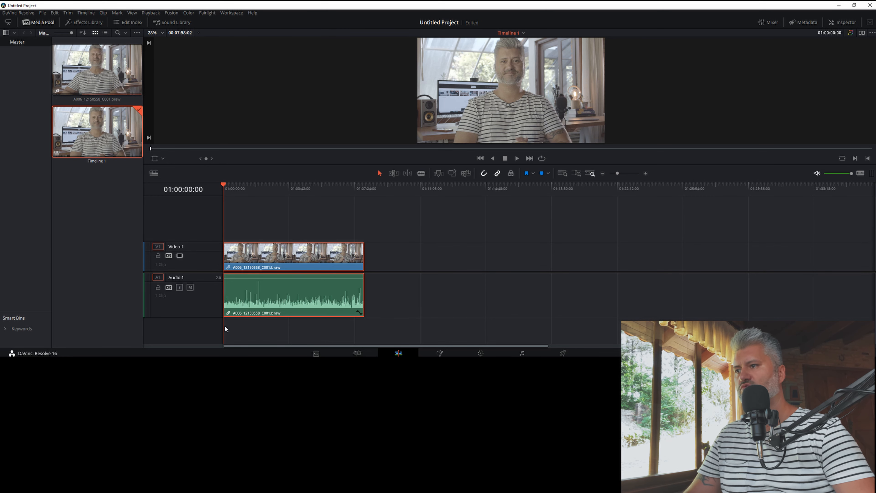
left_click_drag(210, 317, 210, 332)
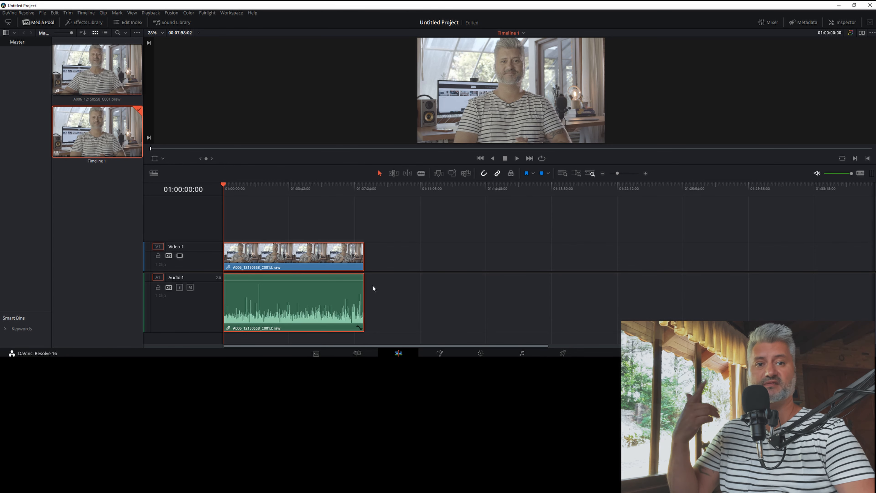
- Play the opening of the clip to find where the speech starts, and split the clip at 01:00:01:21
key("ctrl+=")
key("ctrl+=")
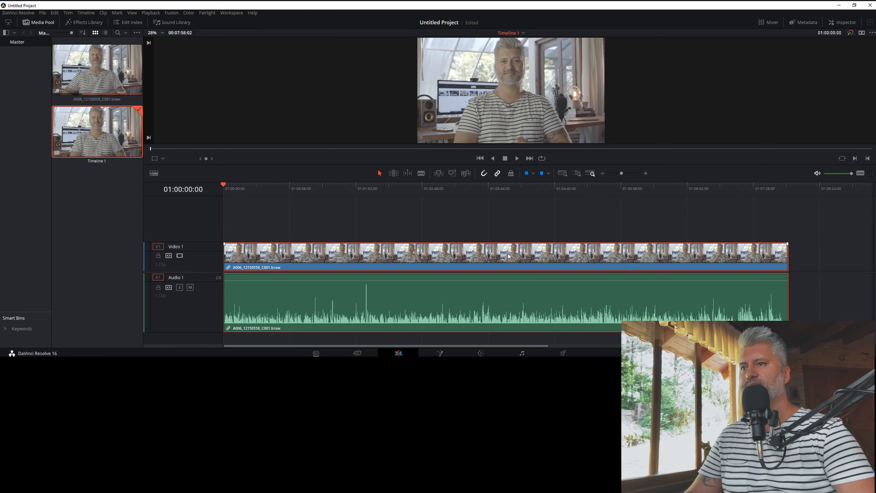
key("ctrl+=")
key("ctrl+=")
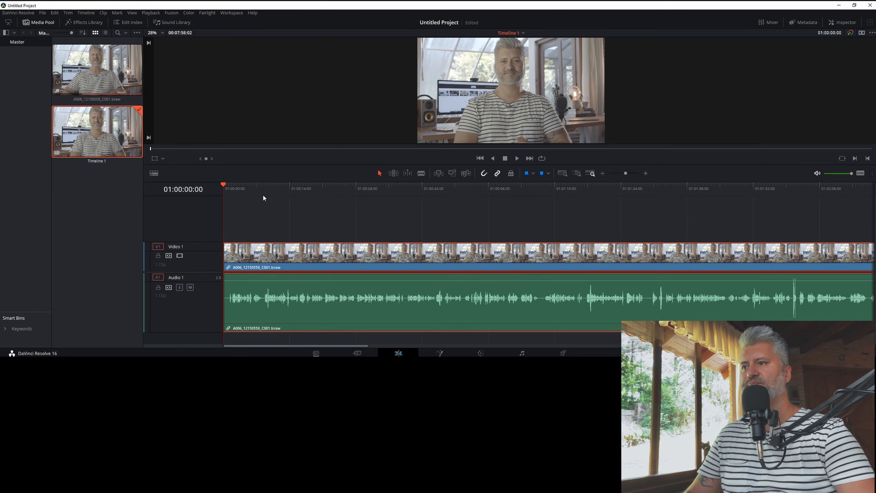
key("space")
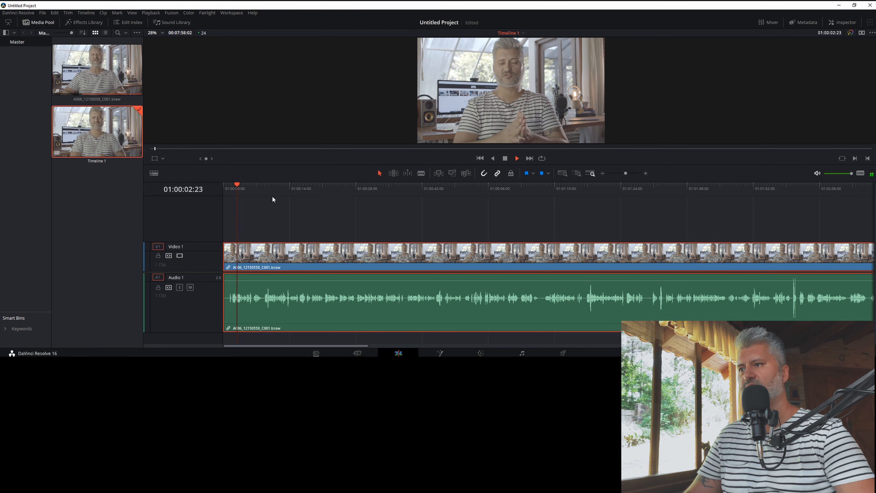
left_click(231, 187)
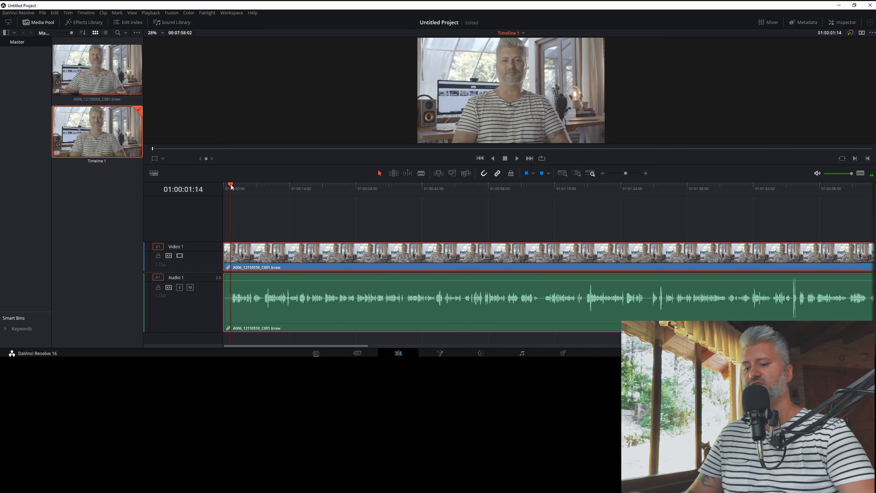
key("ctrl+equal")
key("space")
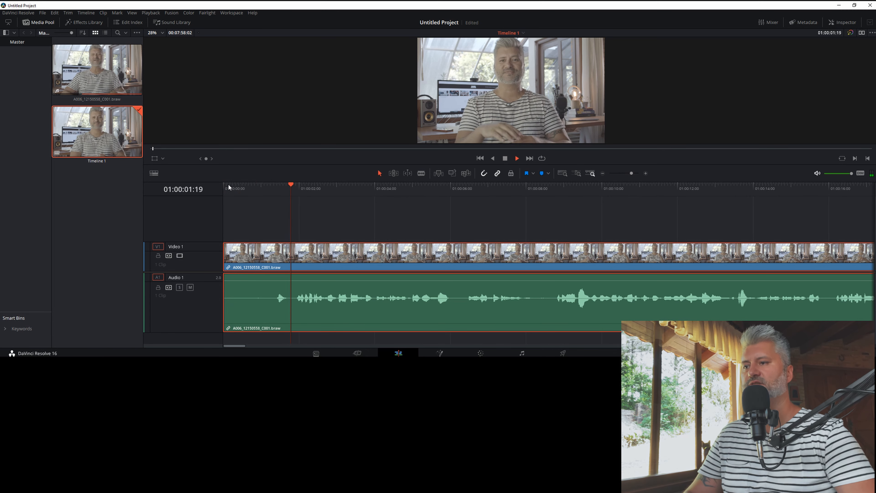
left_click(293, 187)
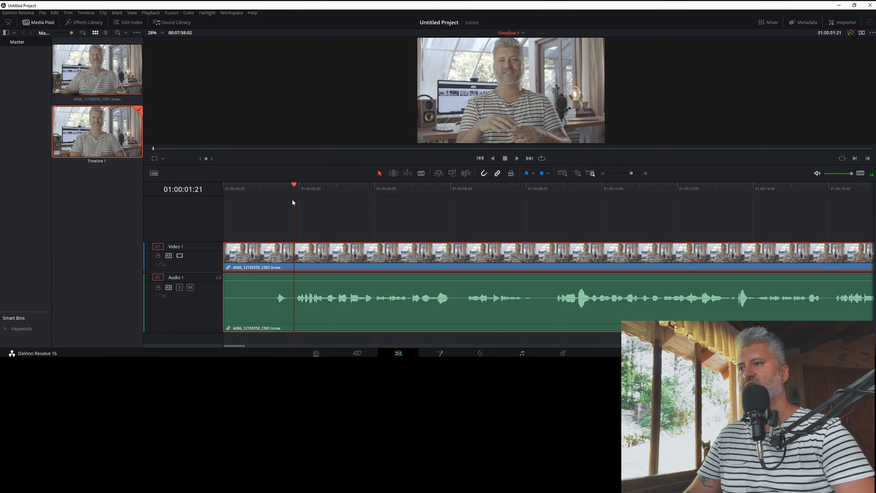
key("ctrl+b")
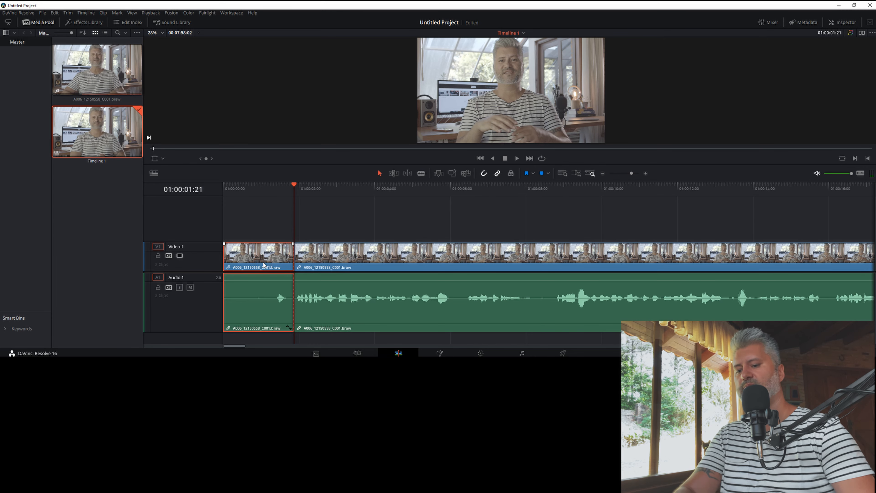
- Delete the short opening section before the cut and close the gap it leaves
key("Delete")
left_click(265, 251)
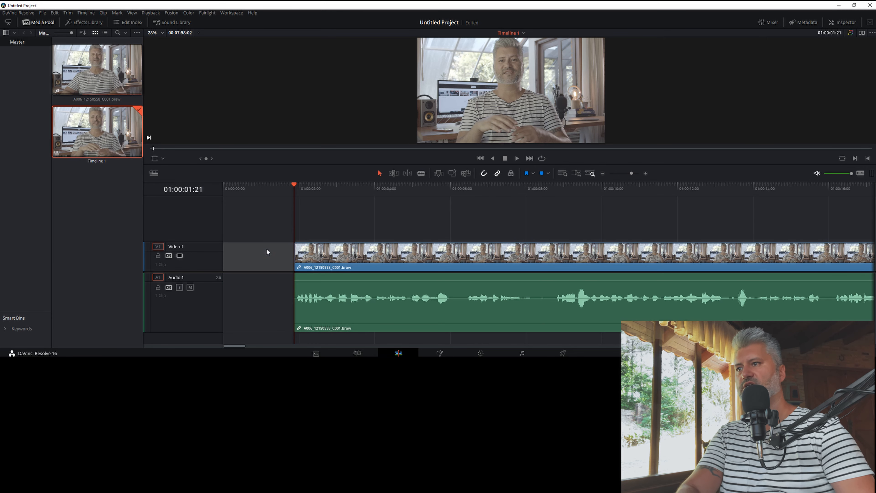
key("Delete")
- Split the clip at the pause at 01:00:04:03 and remove the silence up to 01:00:04:13, leaving no gap
key("space")
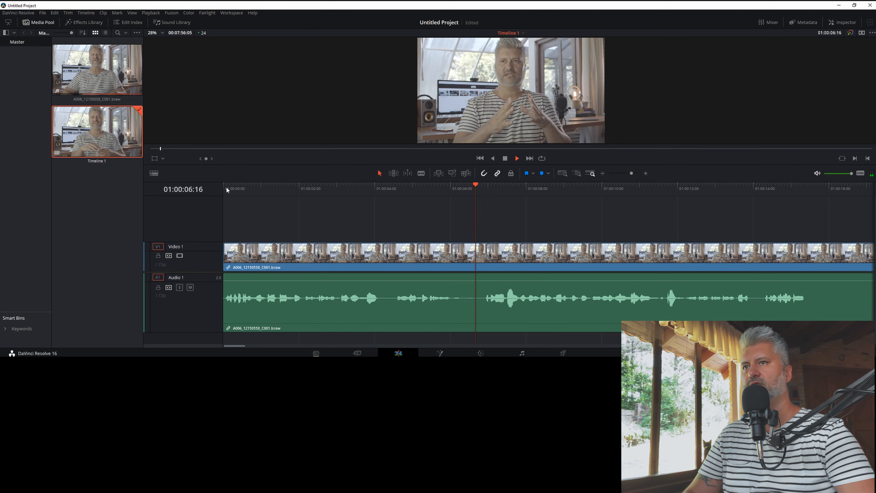
left_click_drag(483, 194, 345, 197)
key("space")
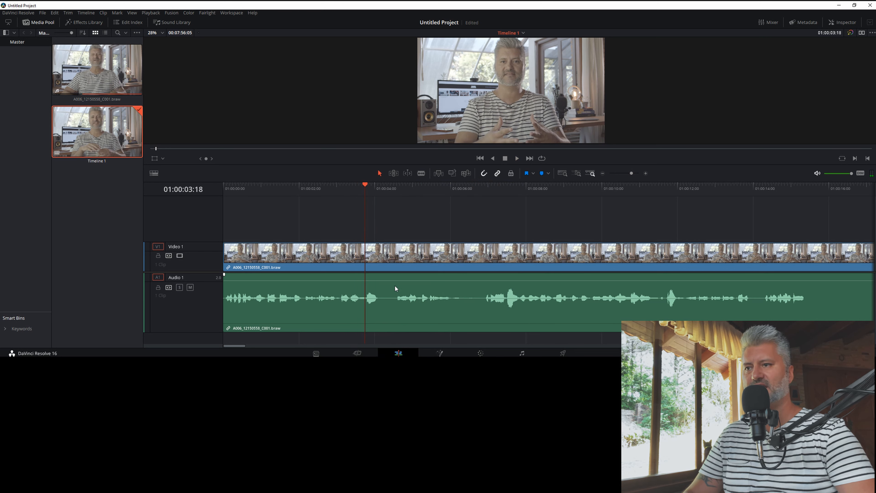
left_click(385, 295)
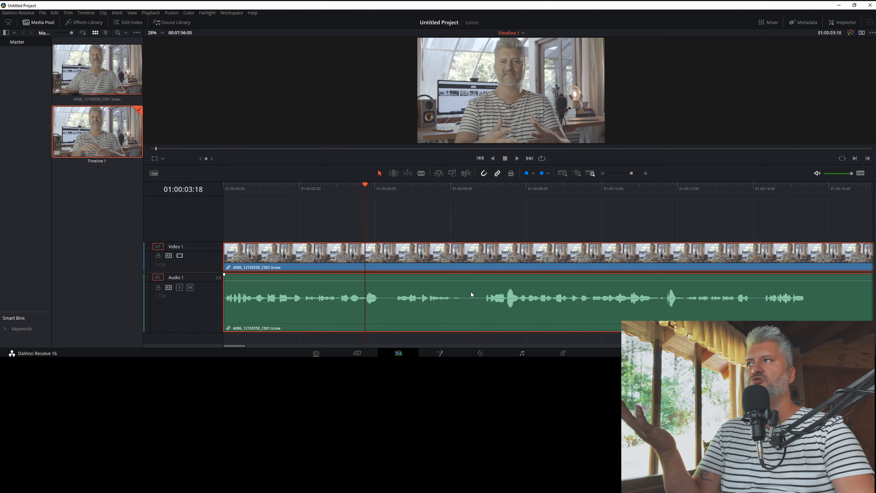
left_click(351, 190)
key("space")
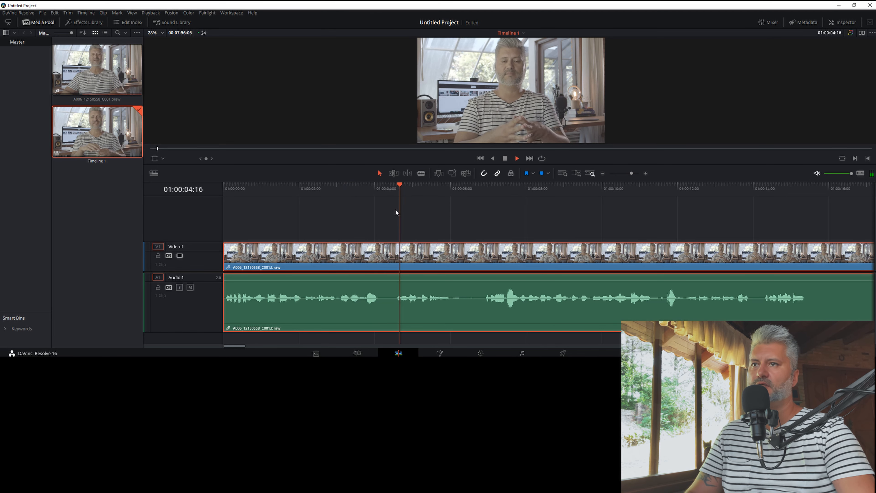
key("space")
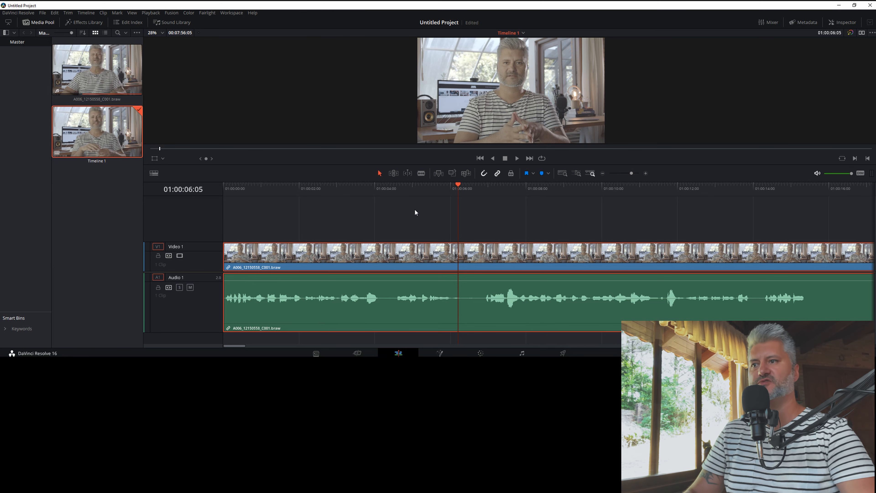
mouse_move(392, 190)
left_mouse_down()
mouse_move(365, 190)
mouse_move(380, 191)
left_mouse_up()
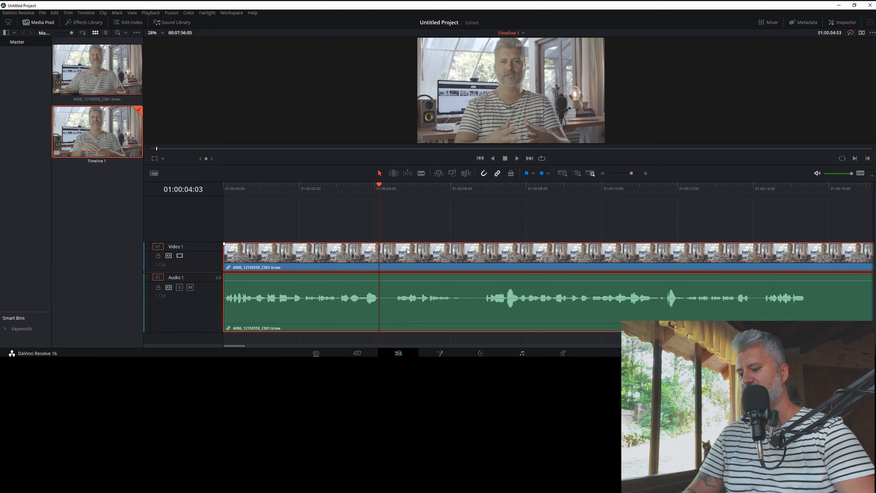
key("ctrl+b")
left_click_drag(381, 188, 395, 190)
left_click_drag(380, 256, 397, 255)
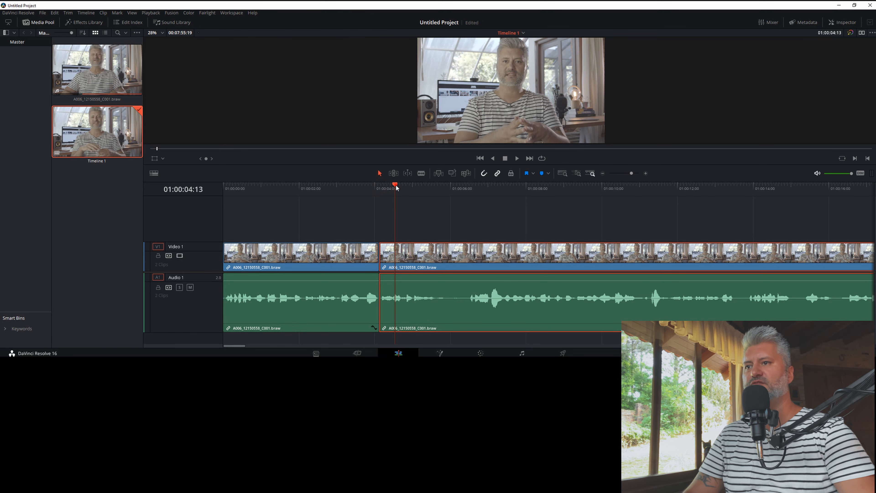
- Play on from the new cut to the end of the next phrase and split the second clip at 01:00:05:21
mouse_move(396, 186)
left_mouse_down()
mouse_move(451, 199)
mouse_move(396, 203)
left_mouse_up()
key("space")
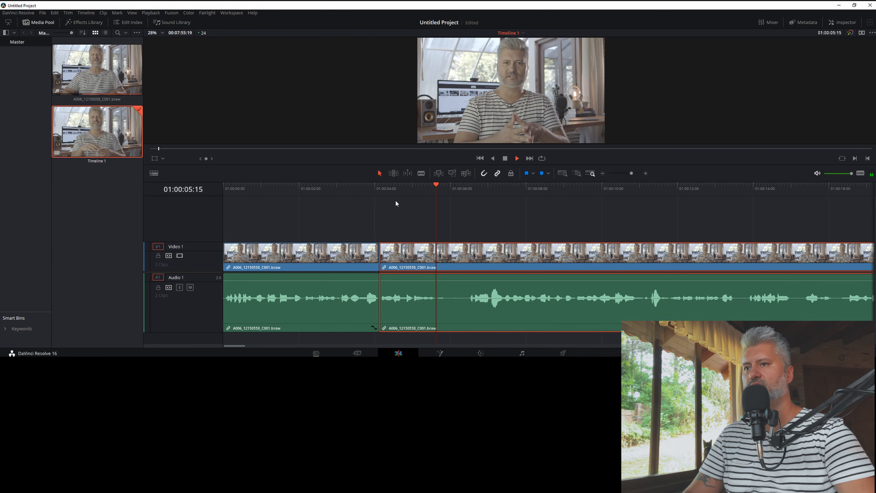
left_click_drag(450, 186, 446, 186)
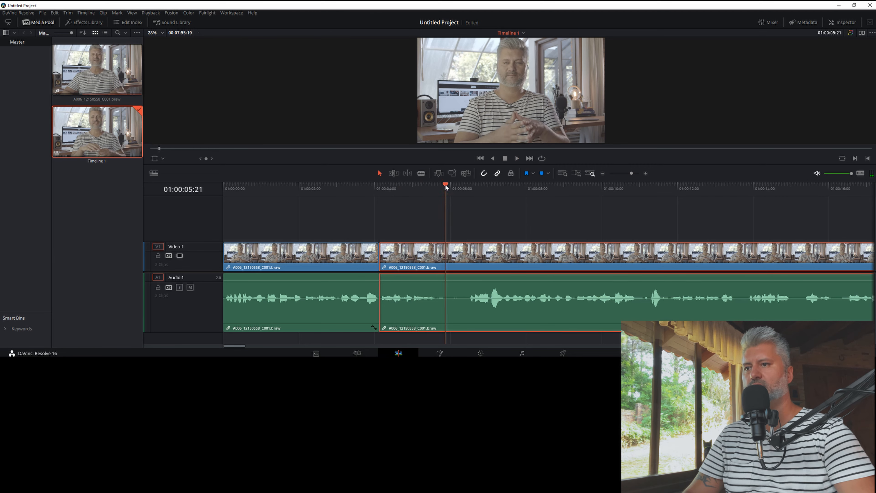
key("ctrl+b")
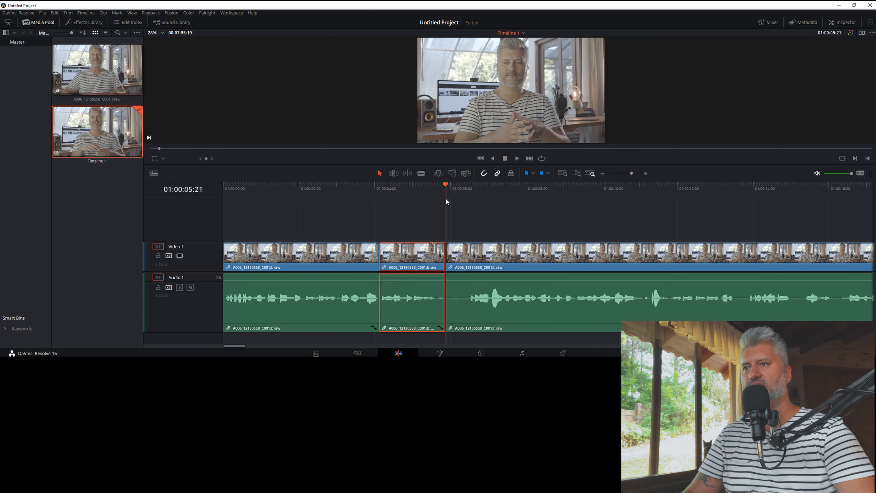
- Trim the third clip's start to 01:00:06:12, close the gap, and play the edit from the beginning
left_click_drag(447, 185, 469, 196)
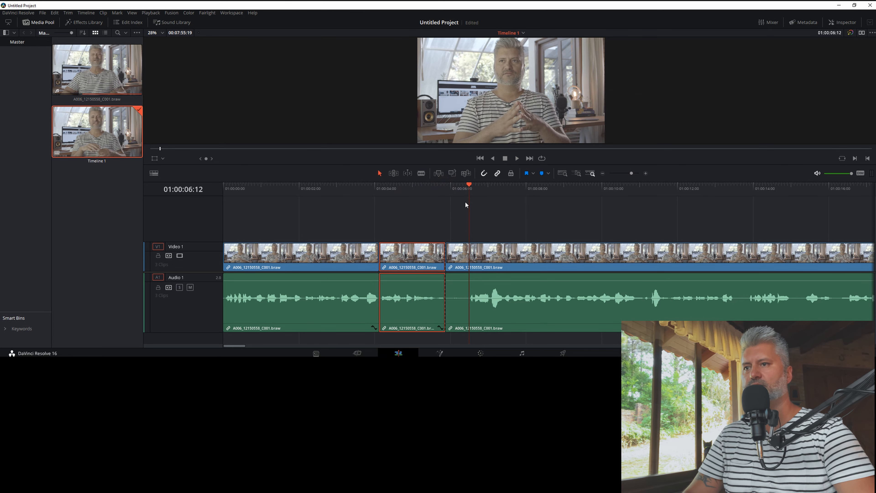
left_click_drag(447, 252, 470, 252)
left_click(460, 254)
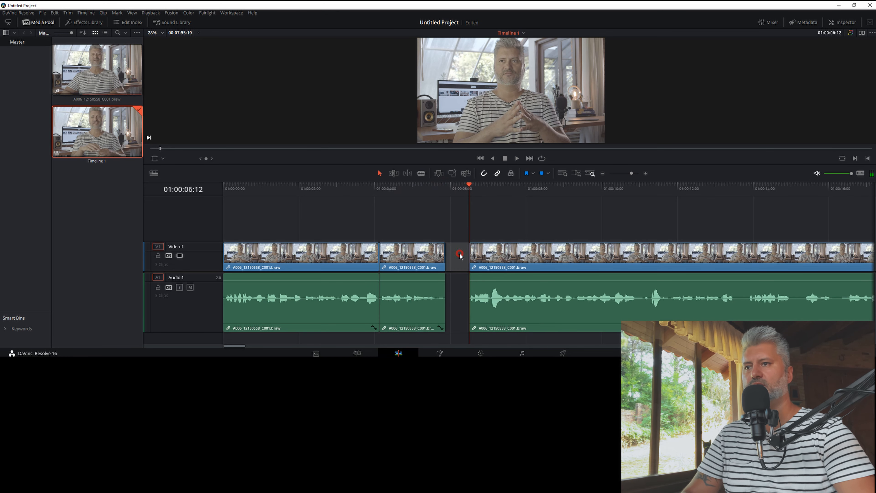
key("Delete")
left_click(284, 190)
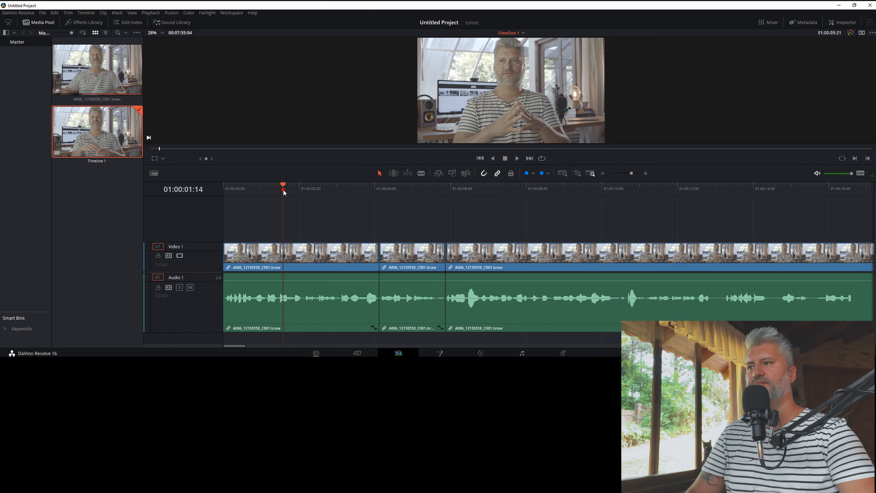
key("Home")
key("space")
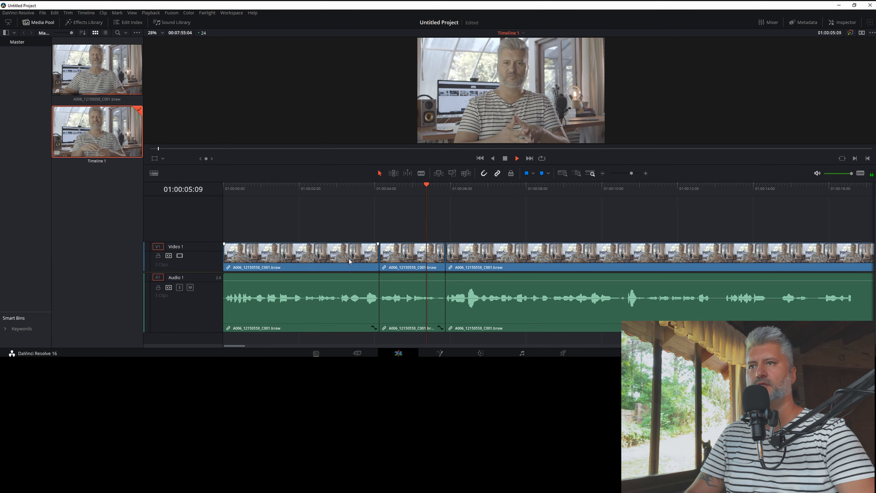
key("space")
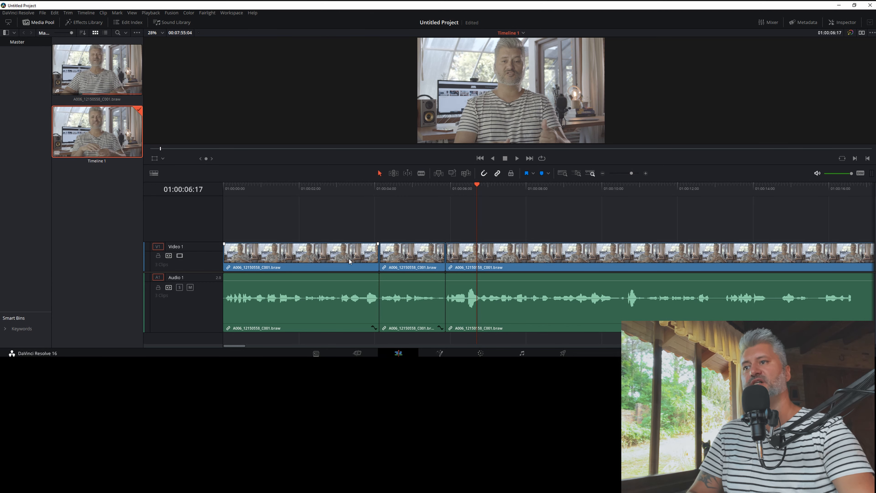
- Show the middle clip's properties and set its linked X and Y zoom to 1.200
left_click(418, 185)
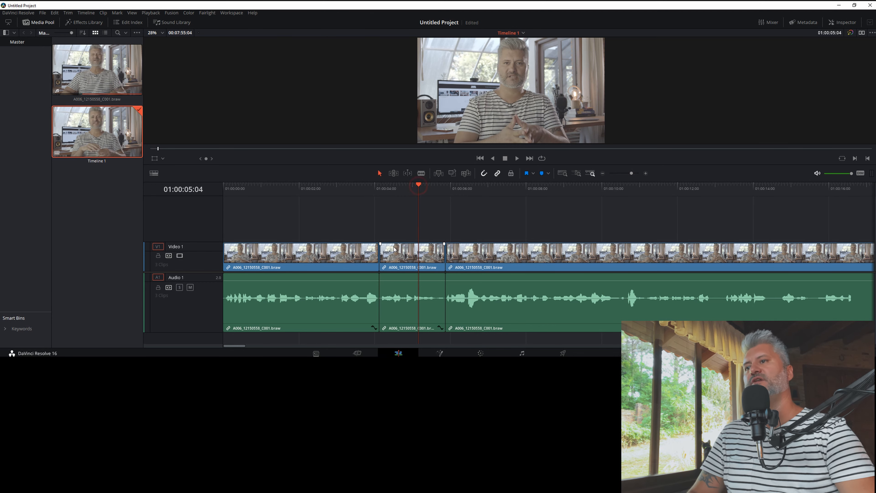
left_click(395, 249)
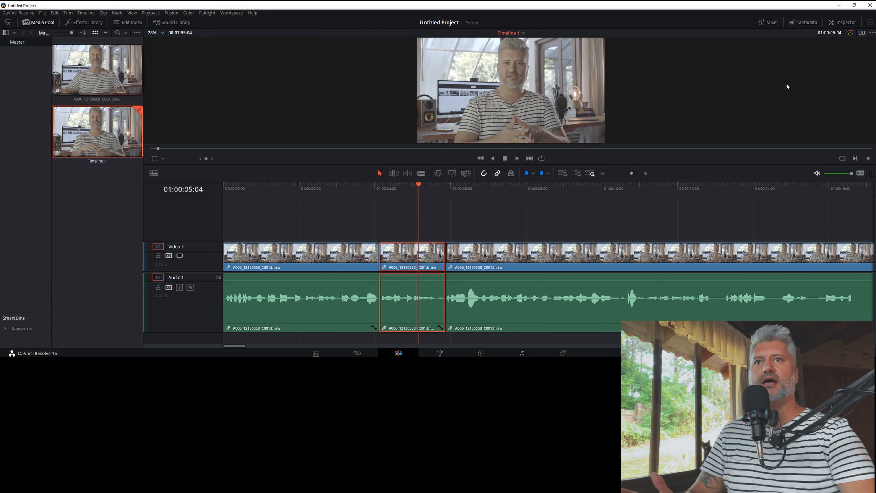
left_click(842, 22)
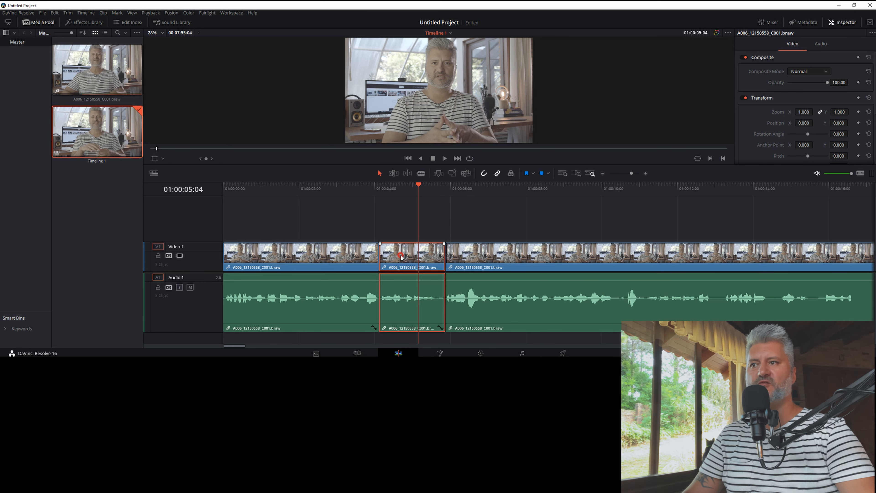
left_click(804, 113)
left_click_drag(804, 112, 816, 112)
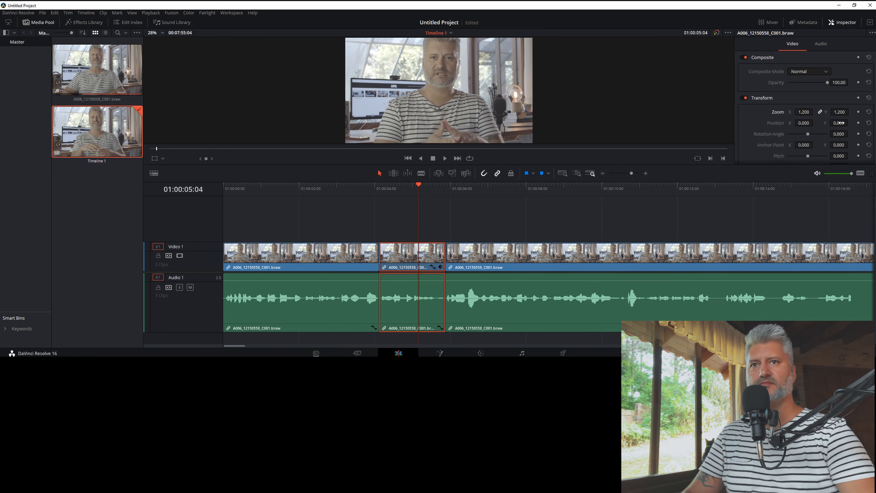
- Set the middle clip's Y position to -68.000 and play across its cuts from 01:00:02:17
left_click_drag(839, 123, 823, 123)
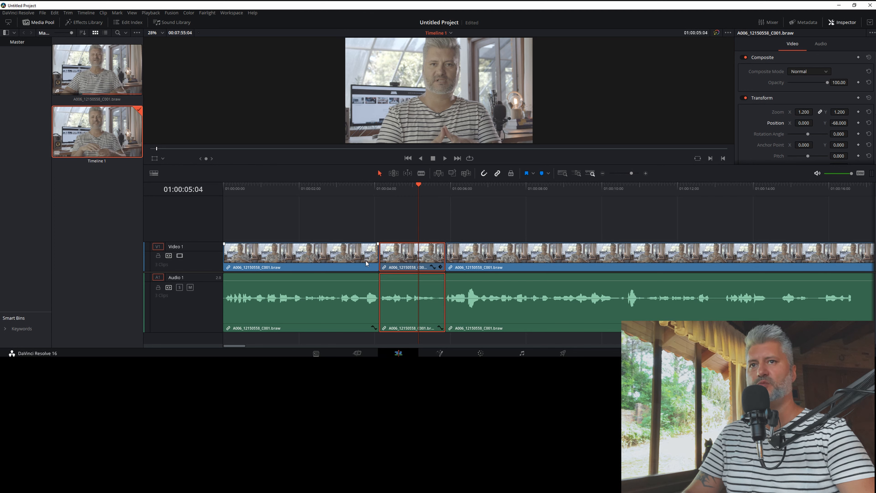
left_click(326, 193)
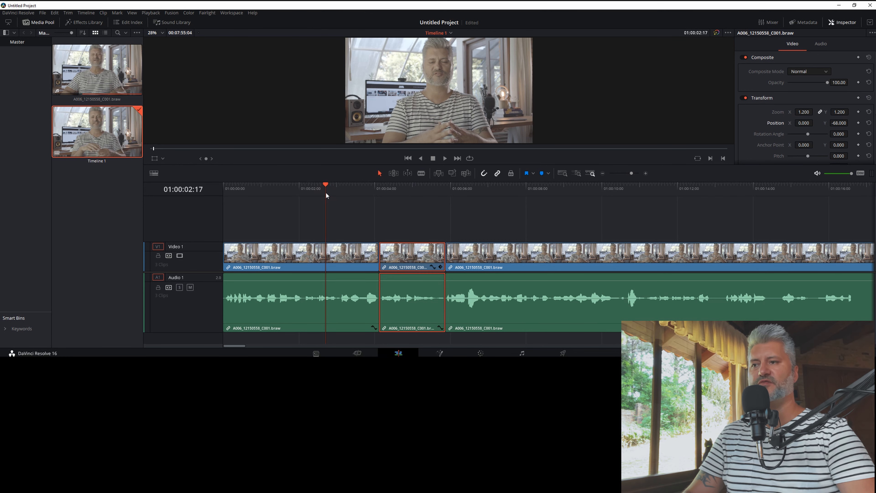
key("space")
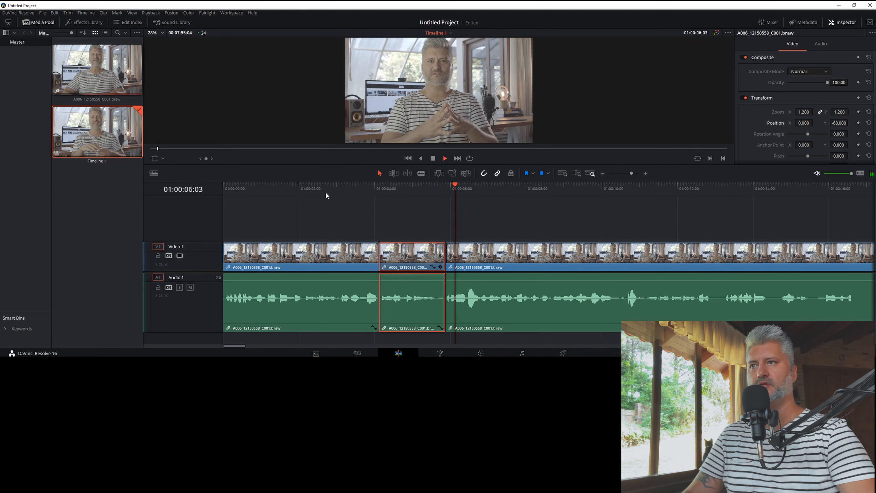
key("space")
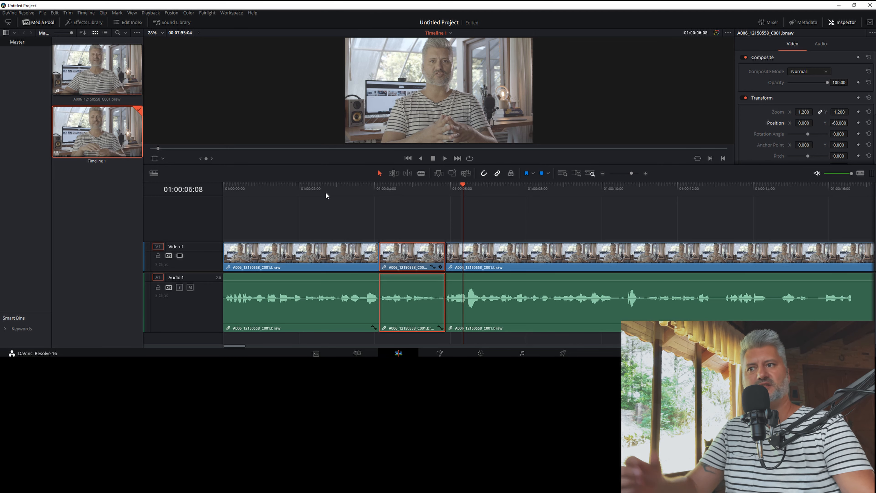
- Set the middle clip's linked zoom to 1.400 and Y position to -163.000, then play across its cuts from 01:00:02:22
left_click(417, 186)
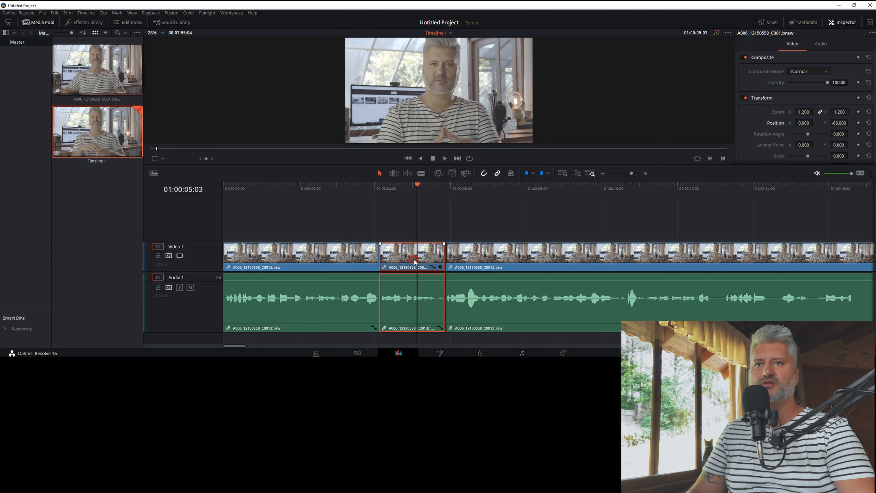
left_click_drag(806, 112, 845, 123)
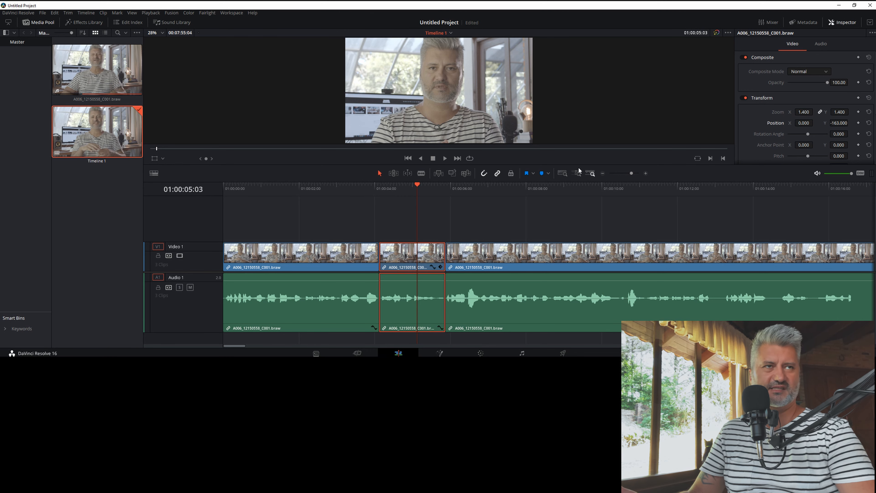
left_click(333, 188)
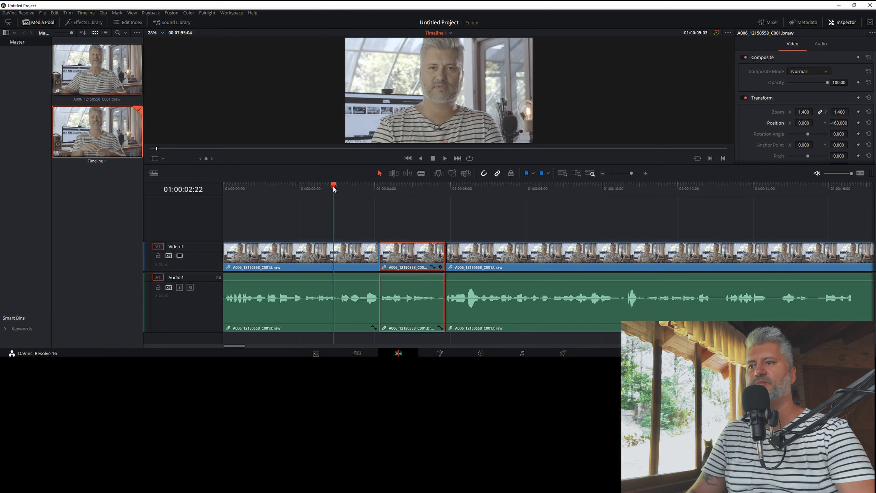
key("space")
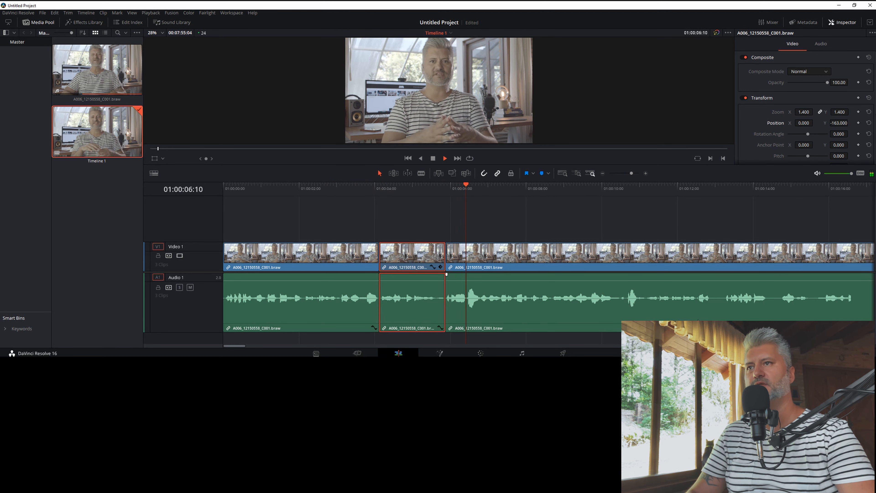
key("space")
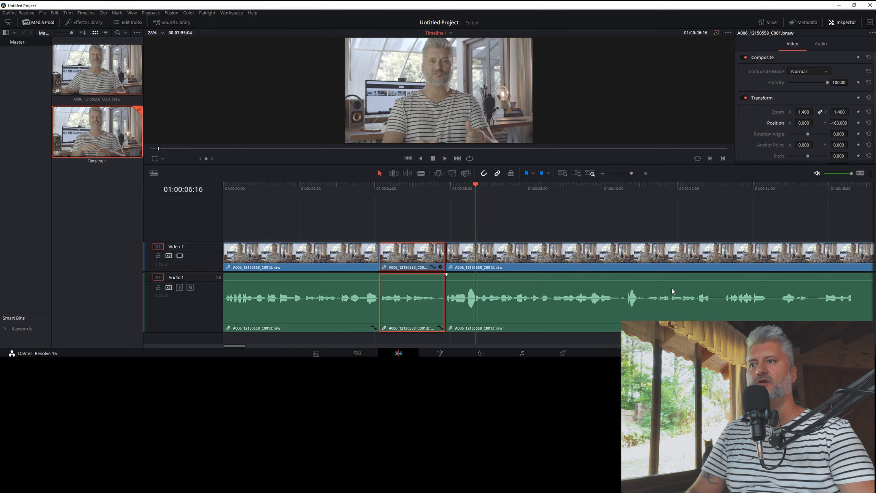
- Replay the cuts around the punched-in middle clip, the last time from 01:00:01:12
left_click(355, 190)
key("space")
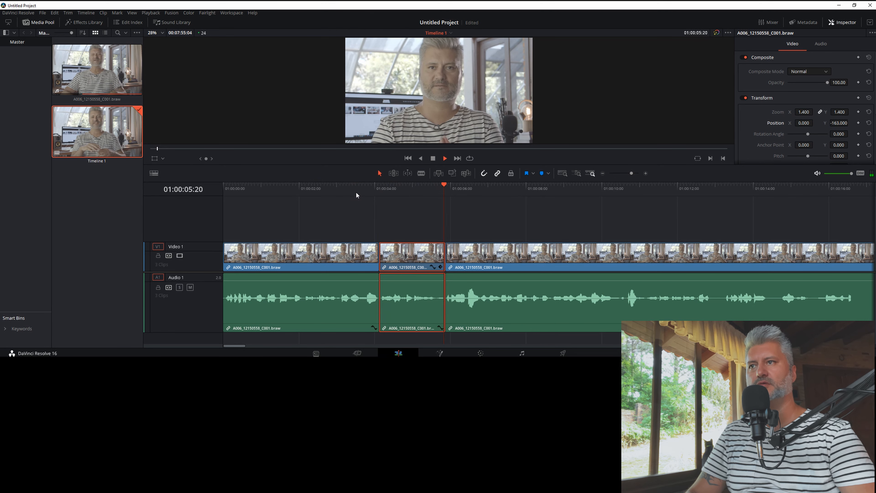
key("space")
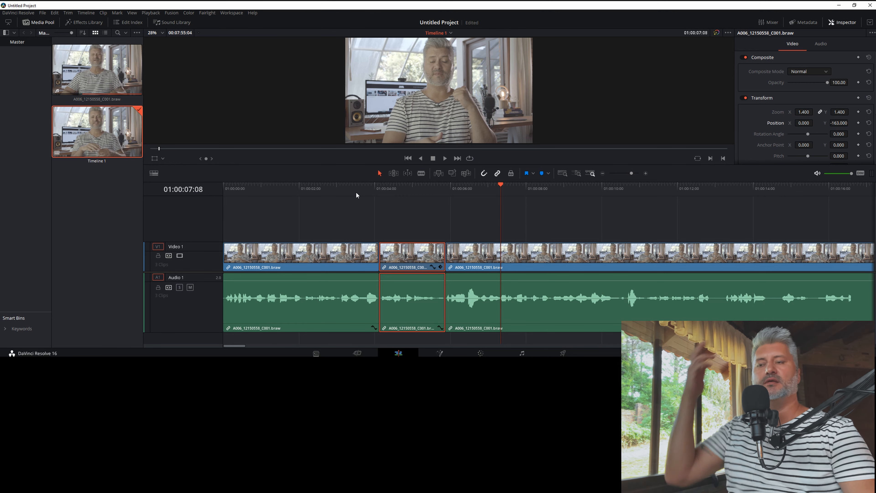
left_click(347, 192)
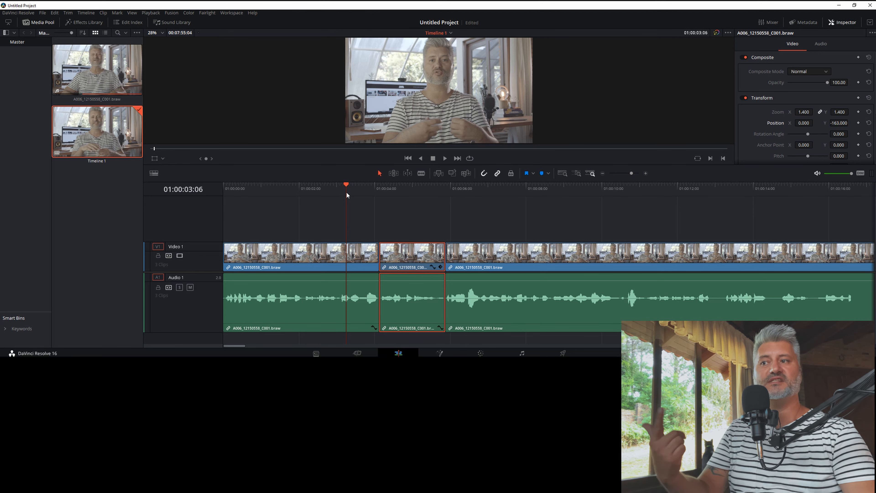
left_click(280, 186)
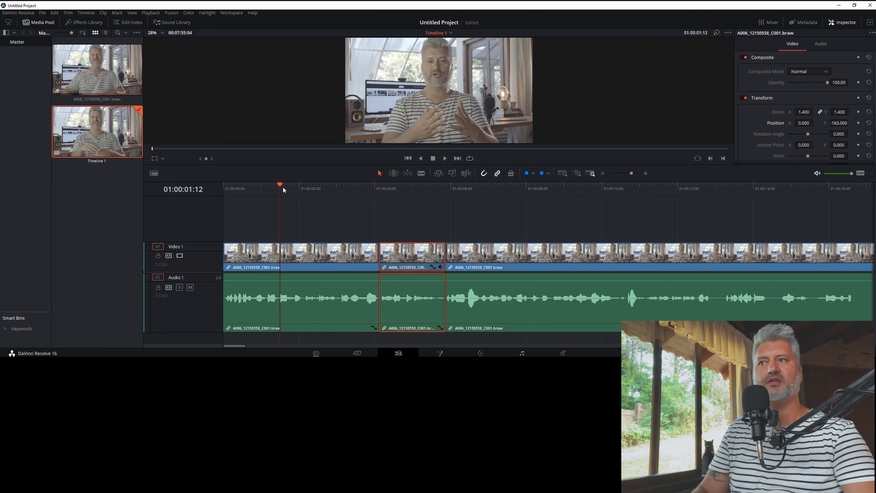
key("space")
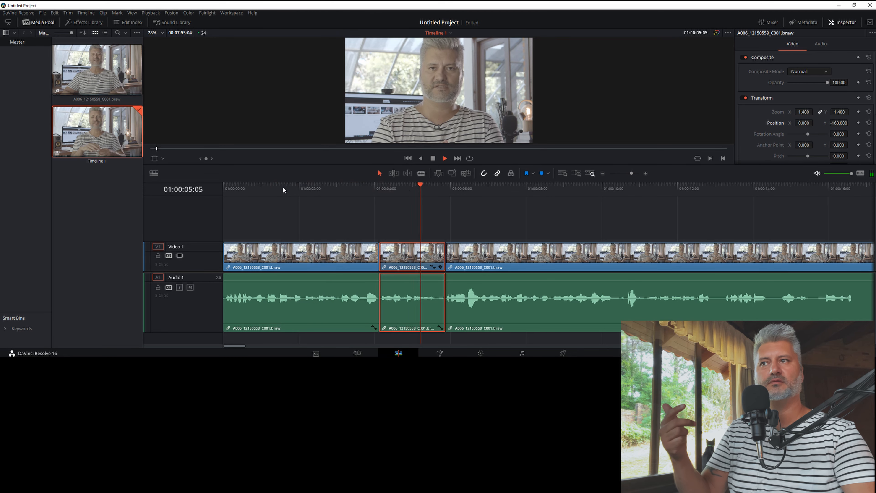
key("space")
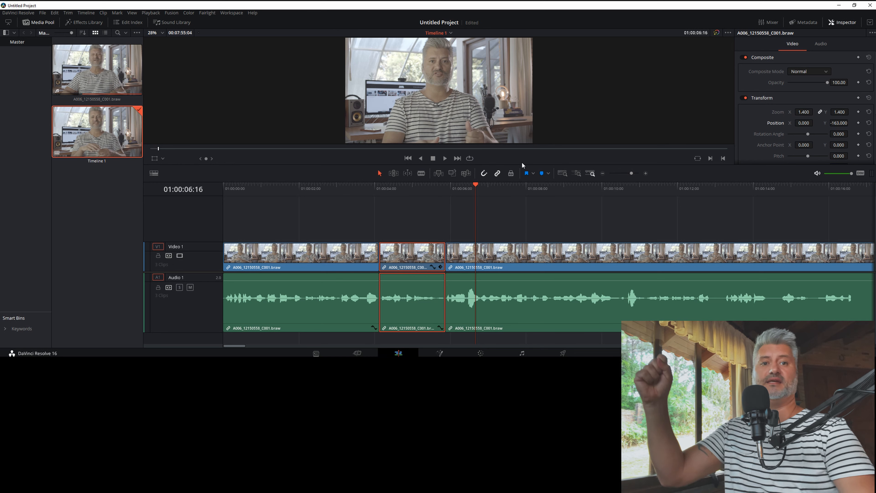
- Play the edit from 01:00:03:10 through the third clip and stop in the pause at 01:00:21:17
left_click(352, 189)
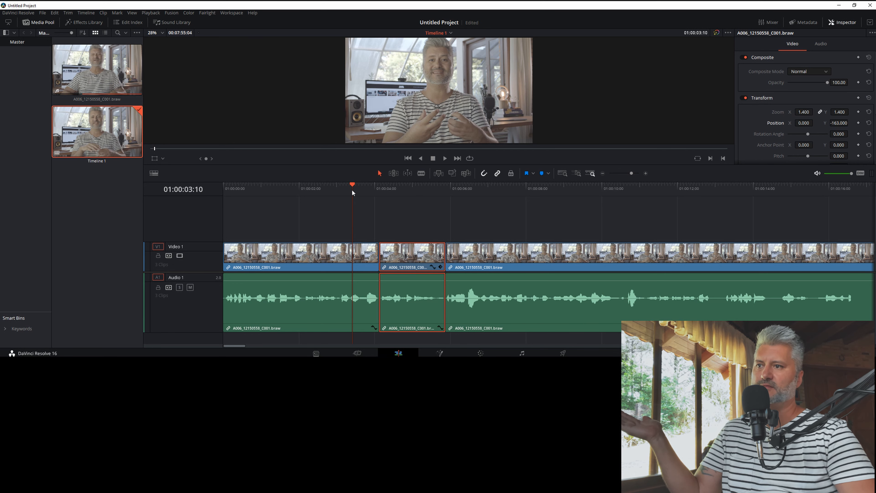
key("space")
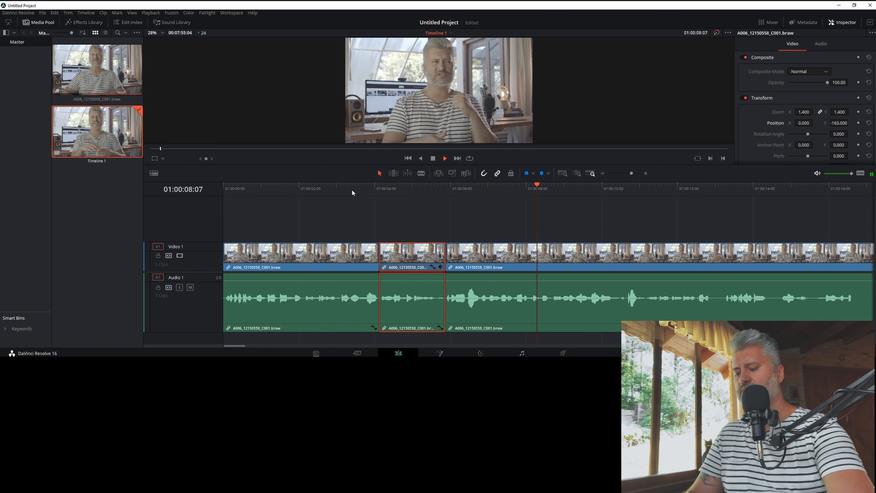
key("ctrl+minus")
key("ctrl+minus")
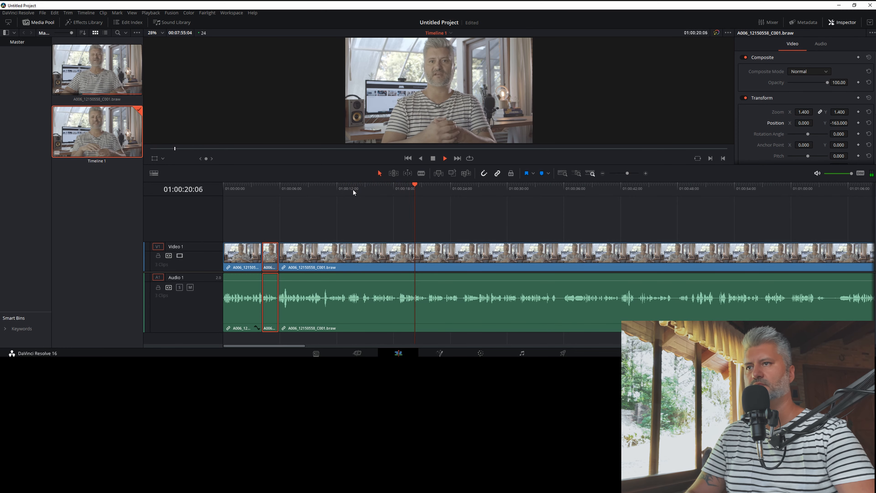
key("space")
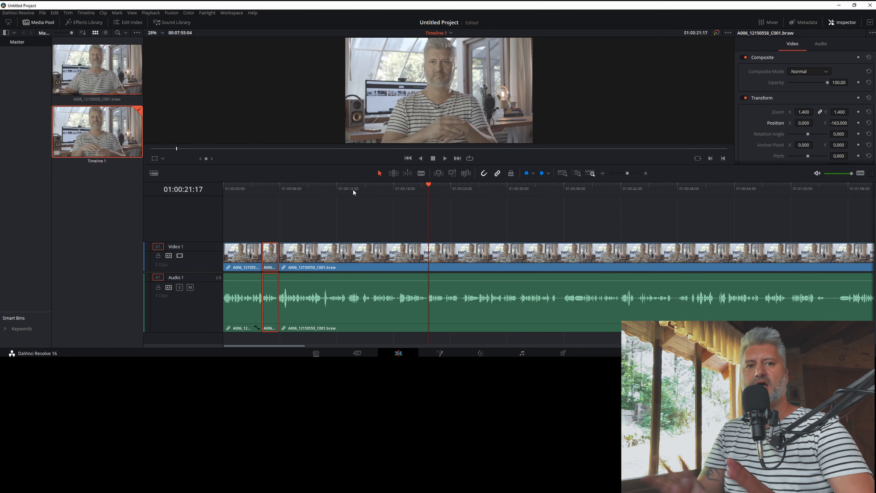
- Replay the end of the phrase before the pause and split the third clip at 01:00:21:13
key("ctrl+equal")
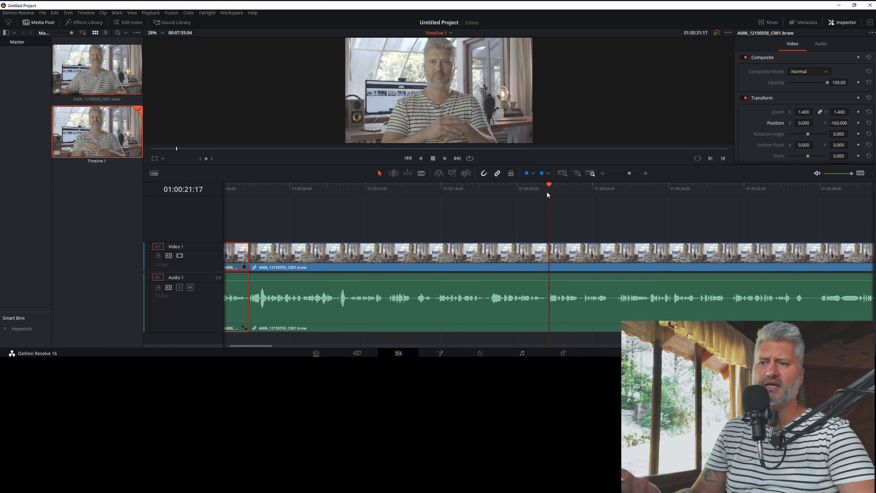
left_click(453, 190)
key("space")
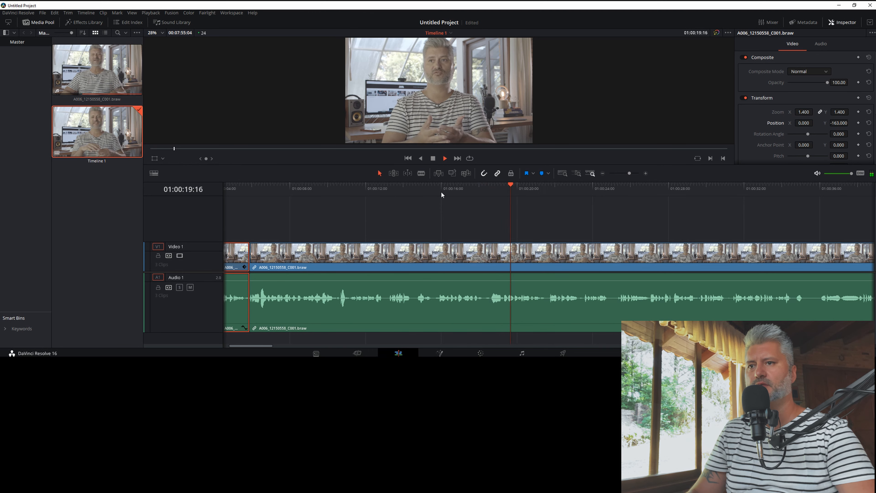
key("space")
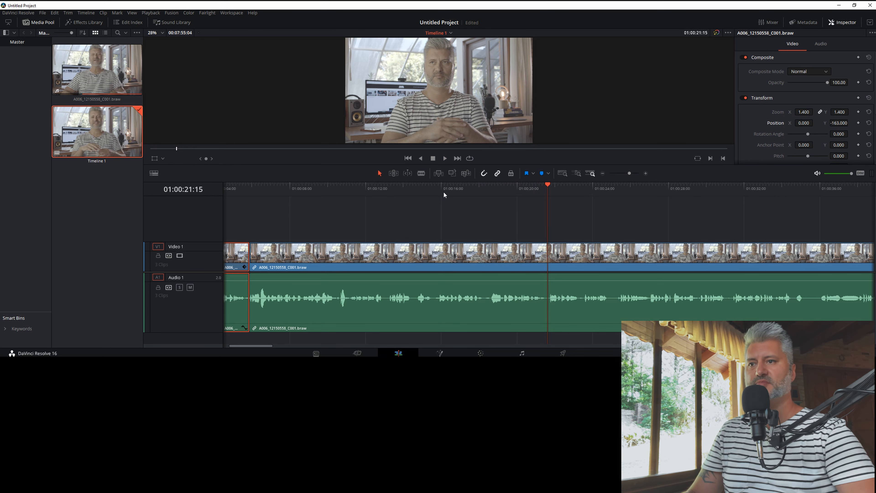
key("Left")
key("Left")
key("Left")
key("Left")
key("Right")
key("Right")
key("ctrl+backslash")
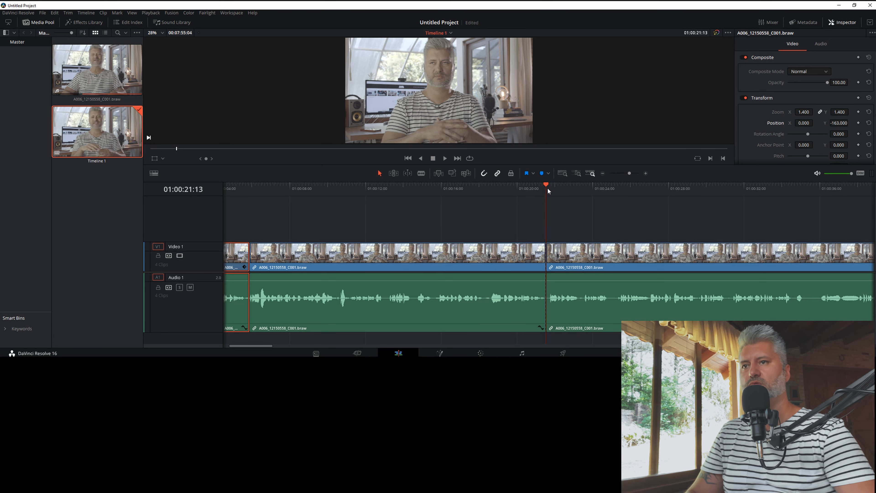
- Find the start of the last phrase in the third clip and split the clip there at 01:00:18:14
left_click_drag(548, 188, 490, 187)
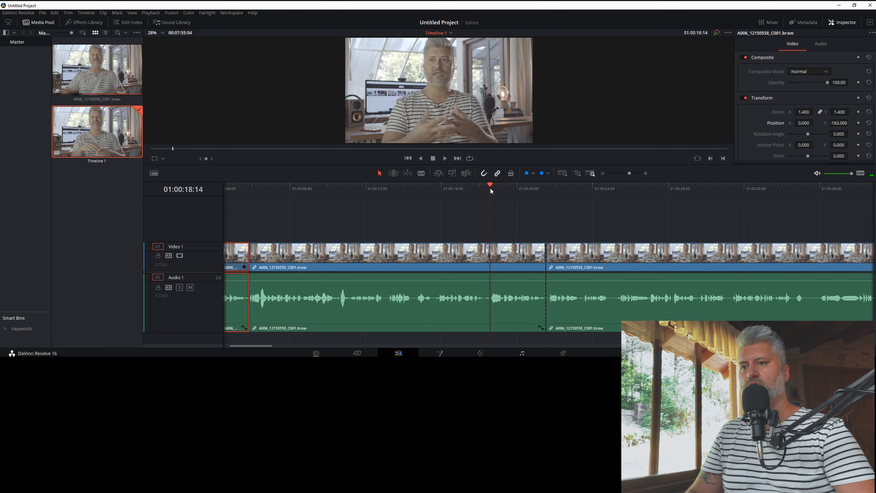
left_click(466, 255)
left_click(480, 188)
key("space")
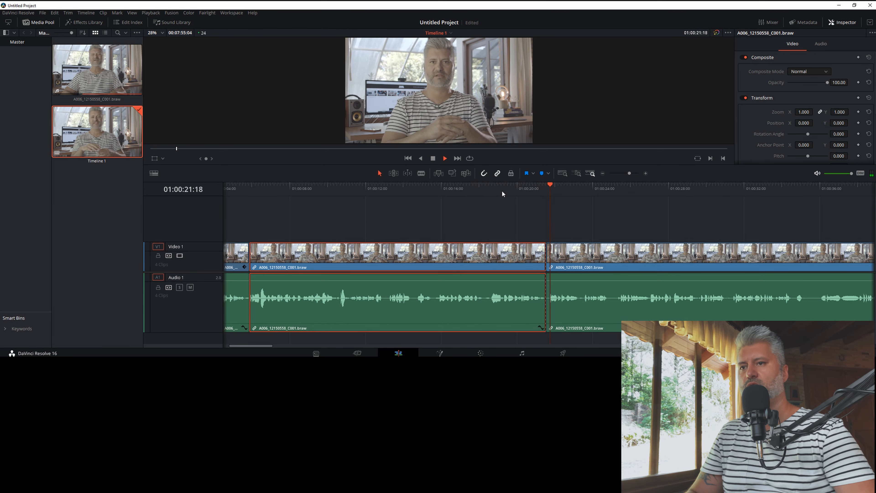
left_click_drag(536, 186, 490, 185)
key("space")
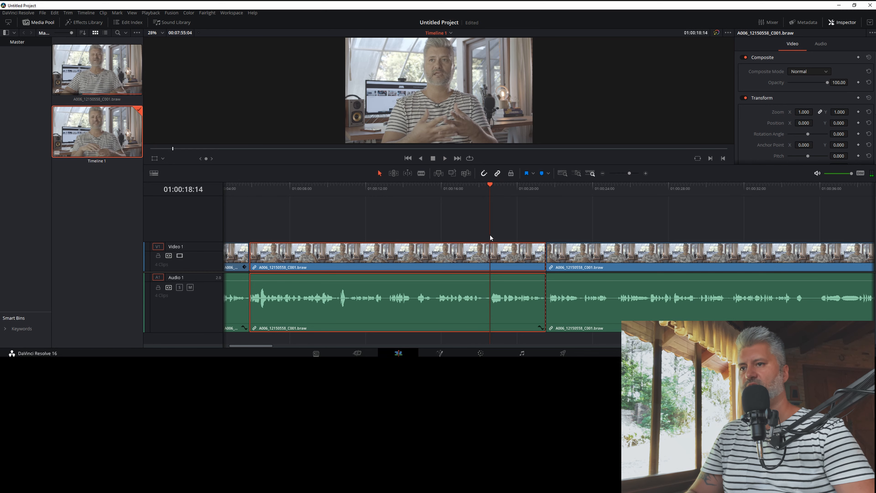
key("ctrl+b")
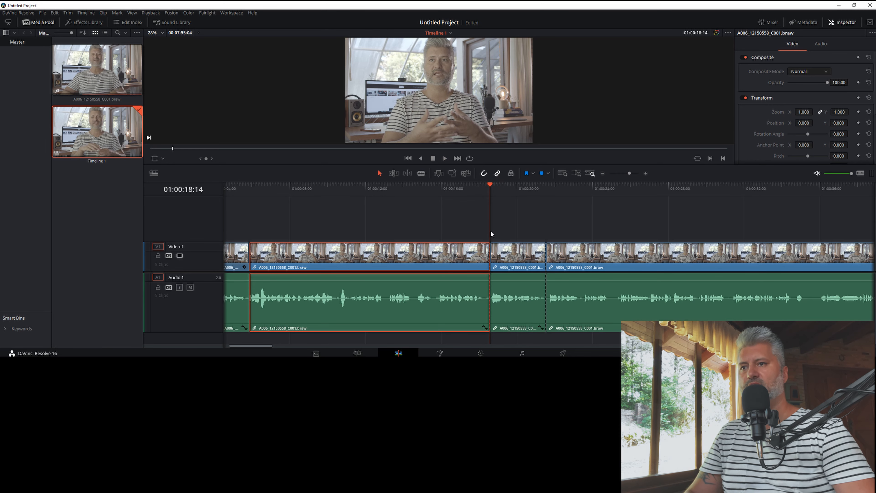
- Play through the pause before the 01:00:18:14 cut and trim the third clip's end back to 01:00:18:05
key("Right")
key("Right")
key("Right")
key("Right")
key("Right")
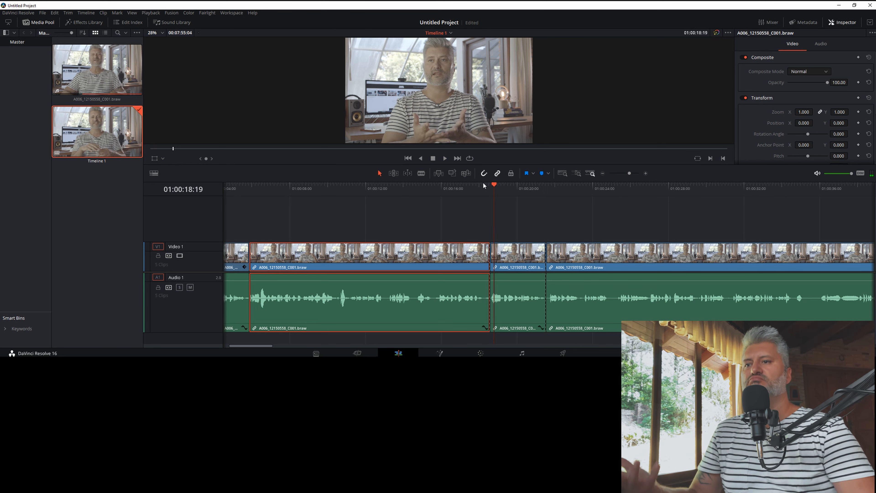
left_click(479, 185)
left_click_drag(479, 184, 475, 185)
key("space")
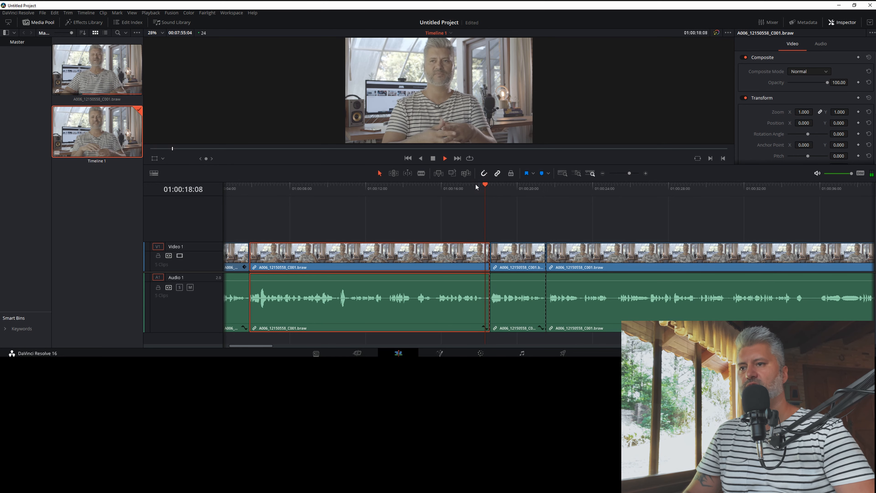
key("space")
left_click(487, 187)
left_click(480, 185)
key("Right")
key("Right")
key("Right")
key("Right")
key("Right")
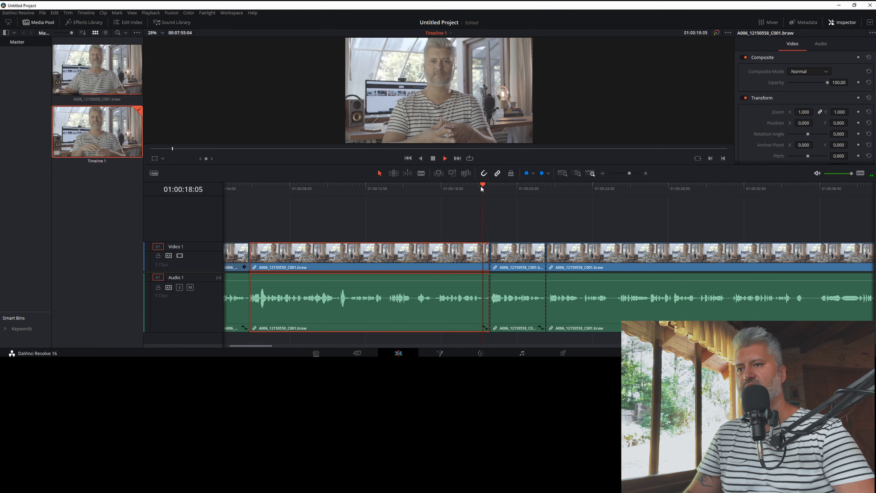
key("Left")
key("Left")
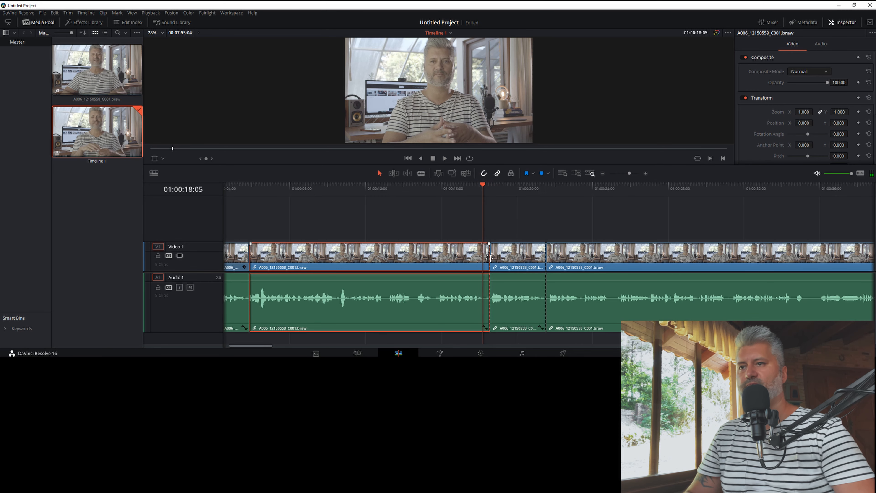
left_click_drag(485, 259, 483, 259)
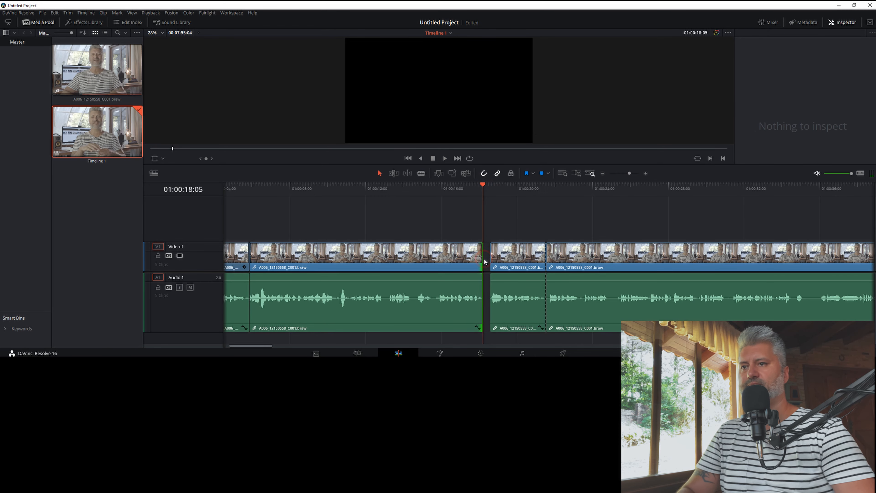
- Delete the gap between the third and fourth clips
key("Down")
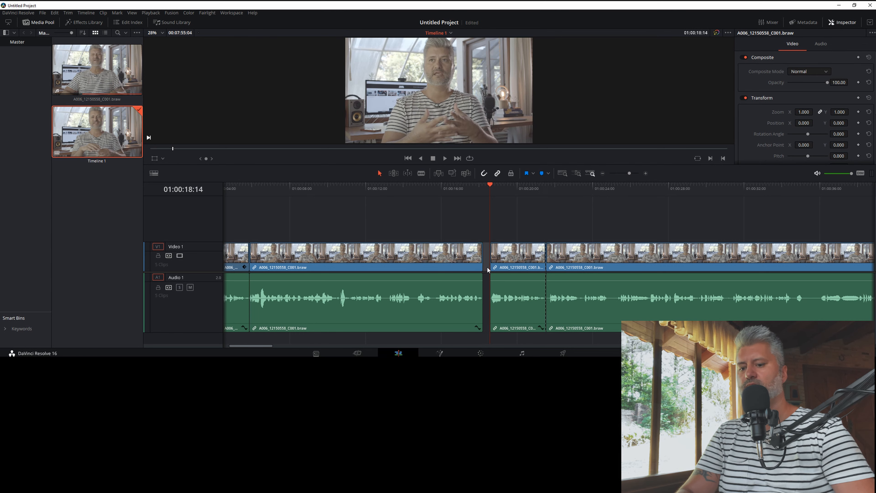
left_click(488, 270)
key("Delete")
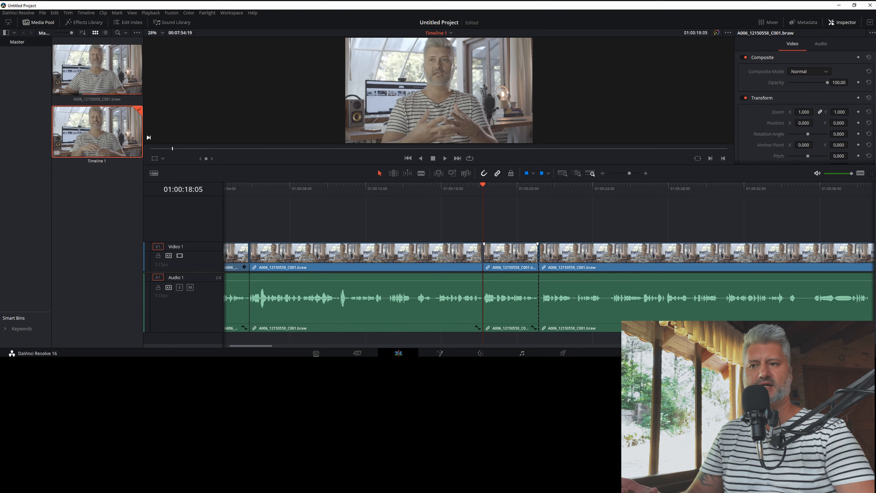
- Copy the second clip's attributes and paste only its position and zoom, including Scale X and Scale Y, onto the fourth clip
left_click_drag(264, 346, 256, 346)
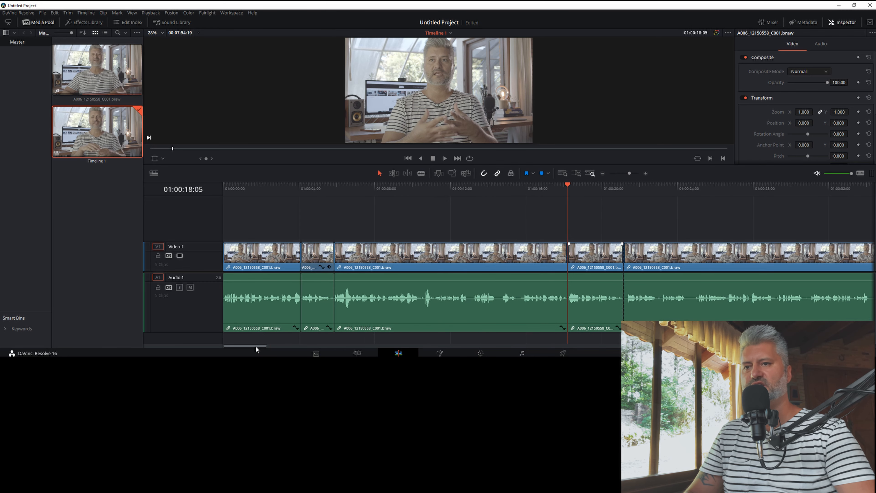
left_click(320, 258)
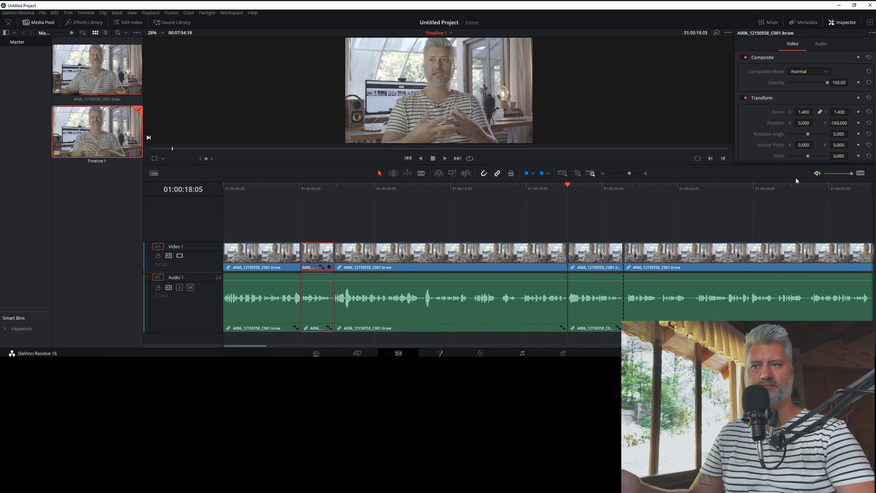
left_click(588, 258)
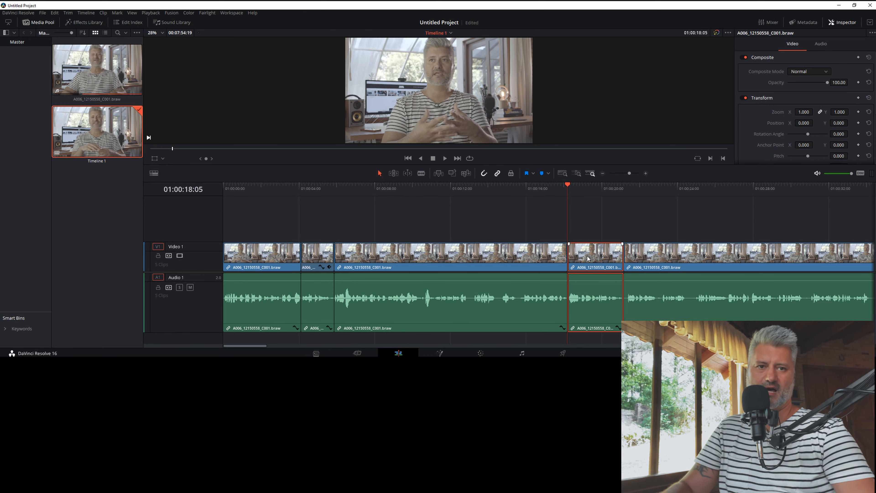
key("alt+v")
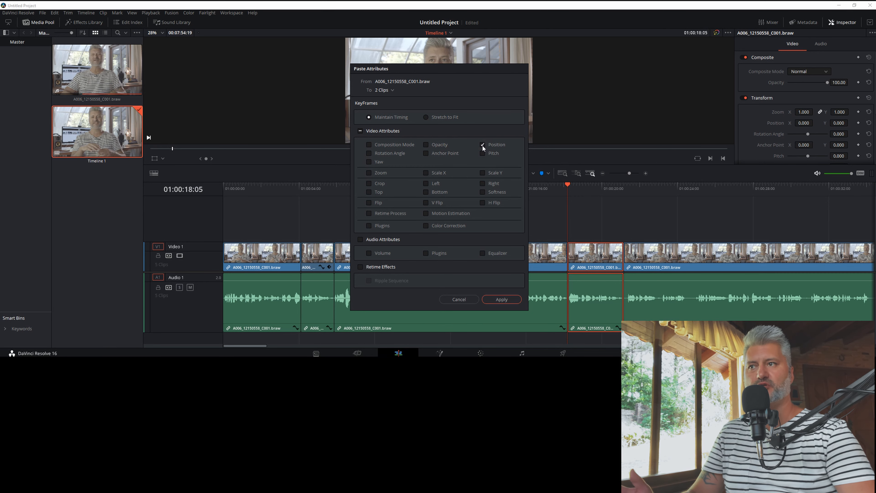
left_click(369, 172)
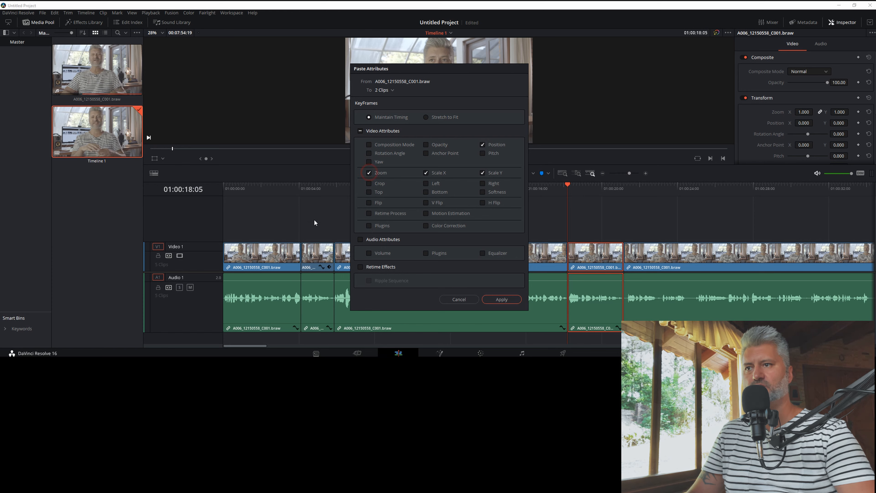
left_click(503, 299)
- Play from 01:00:16:20 through the fourth clip to check the punch-in
left_click(542, 189)
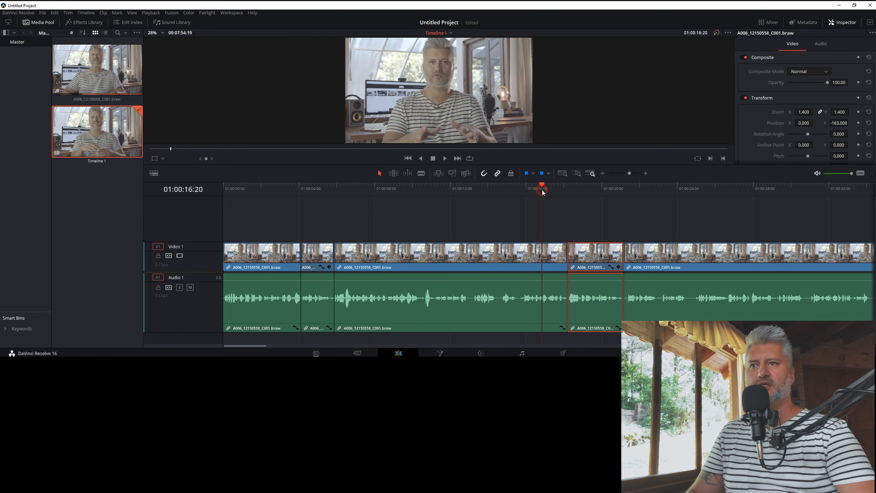
key("space")
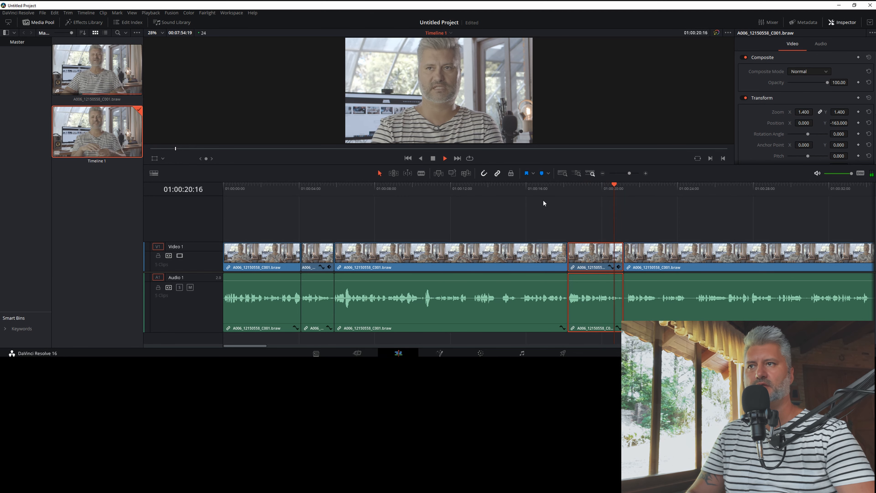
key("space")
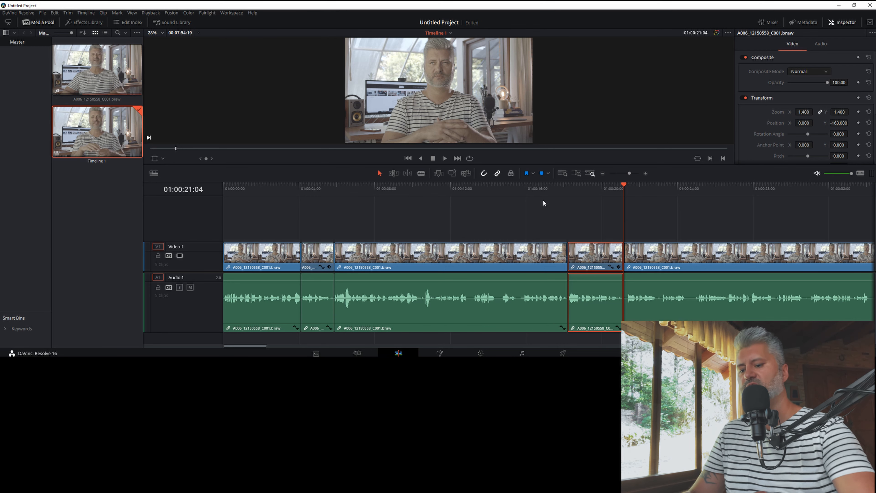
- Trim the fifth clip's start by four frames to 01:00:21:08 and close the resulting gap after the fourth clip
key("ctrl+minus")
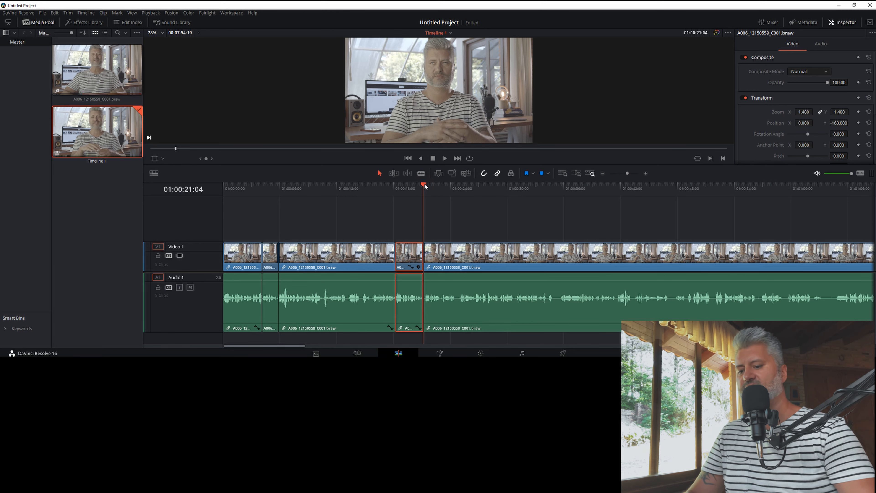
key("ctrl+equal")
key("ctrl+equal")
key("ctrl+equal")
key("ctrl+equal")
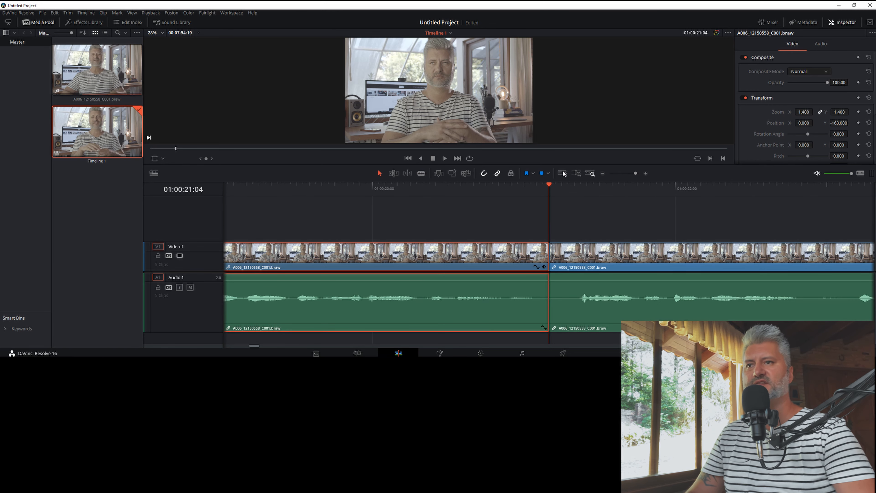
left_click_drag(552, 188, 576, 194)
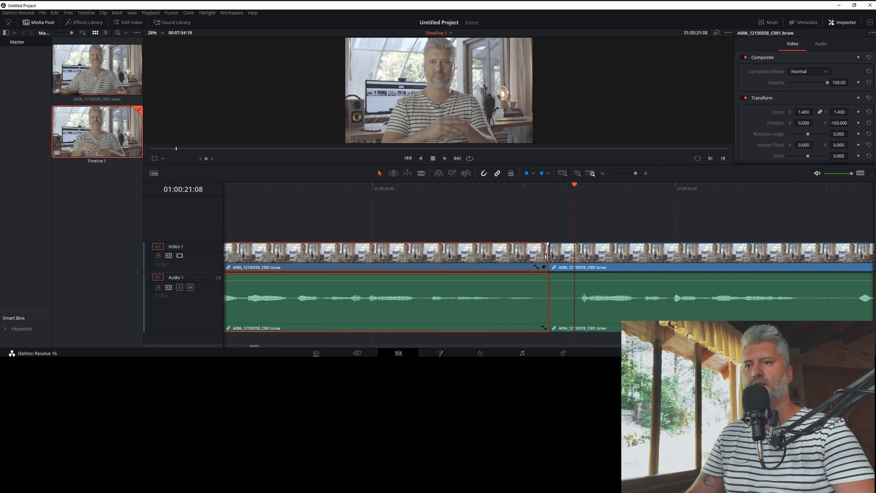
mouse_move(554, 257)
left_mouse_down()
mouse_move(573, 258)
mouse_move(558, 255)
left_mouse_up()
- Play from the end of the third clip through the trimmed cut between the fourth and fifth clips
left_click(500, 187)
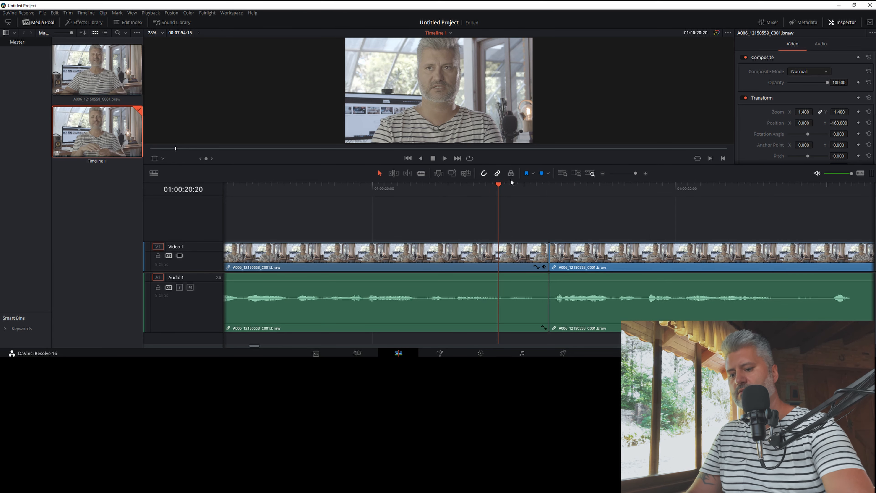
key("ctrl+minus")
key("ctrl+minus")
key("ctrl+minus")
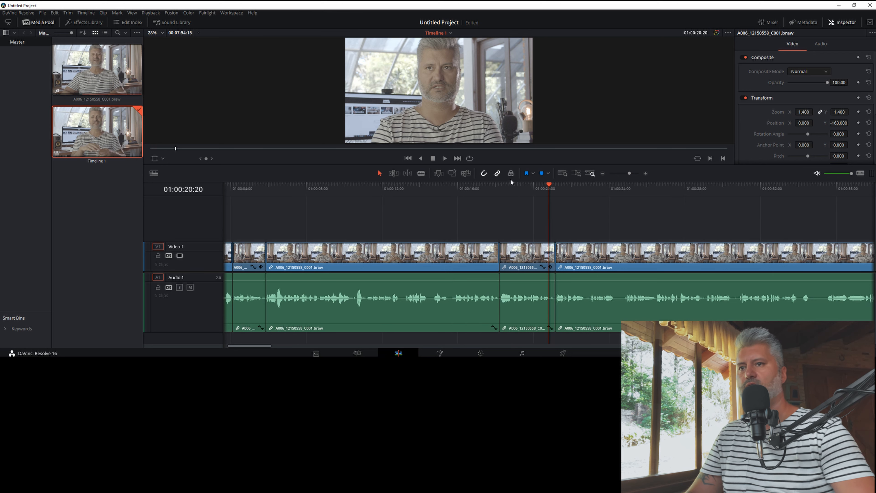
left_click(468, 188)
key("space")
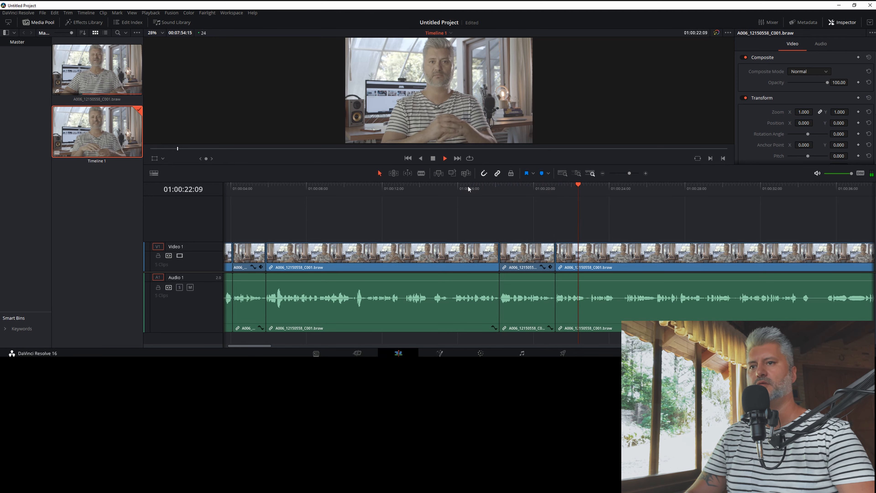
key("space")
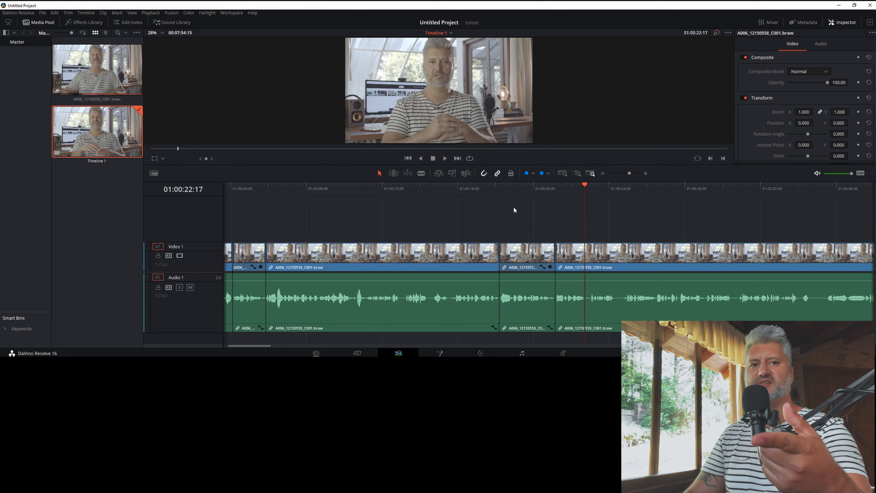
- Replay the end of the fourth clip repeatedly to locate where its last phrase finishes
key("ctrl+equal")
key("ctrl+equal")
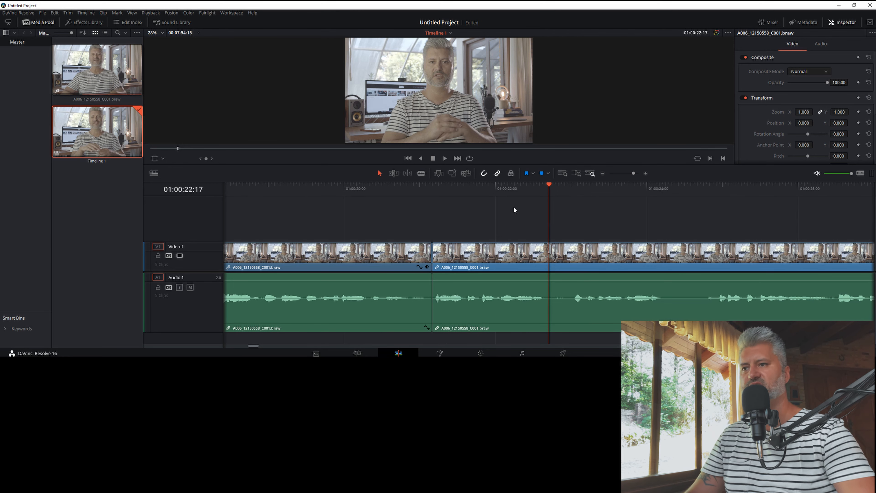
key("space")
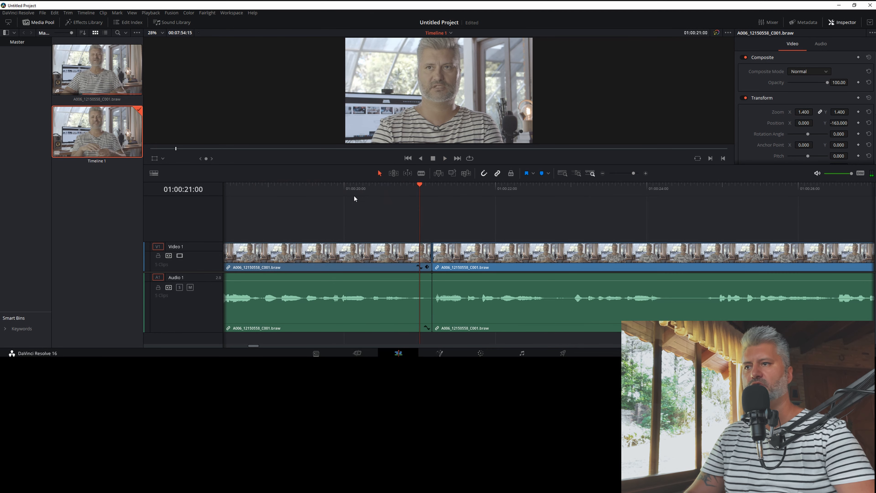
left_click_drag(350, 188, 373, 193)
key("space")
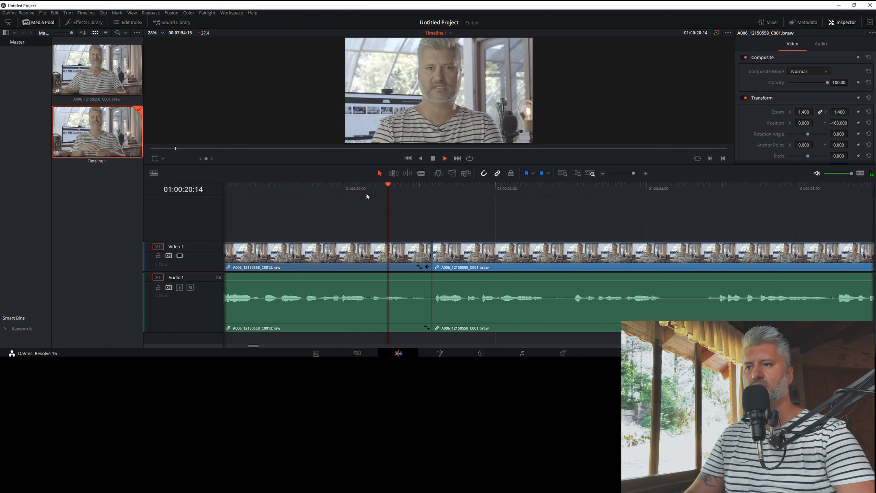
left_click(366, 193)
key("space")
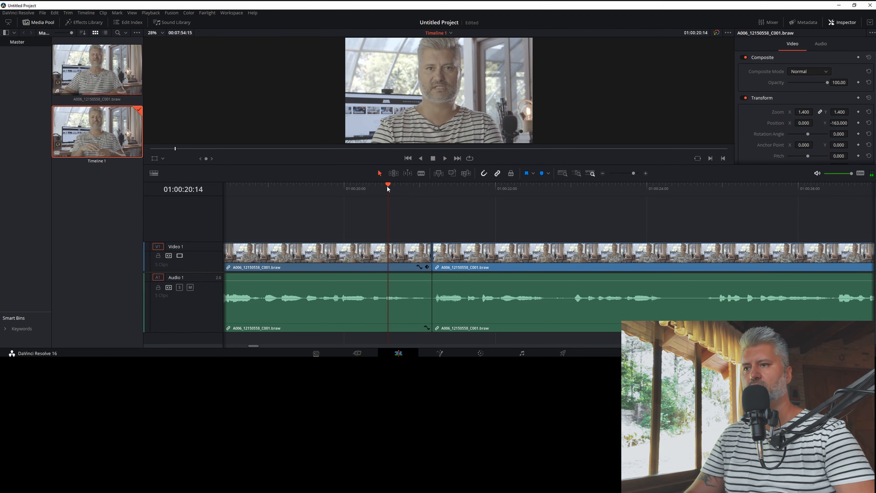
key("space")
left_click(378, 185)
key("space")
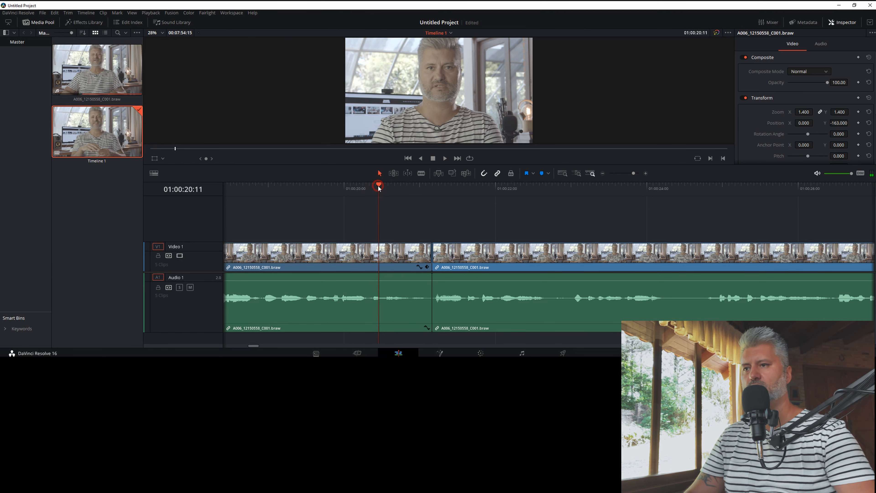
left_click(370, 186)
key("space")
key("space")
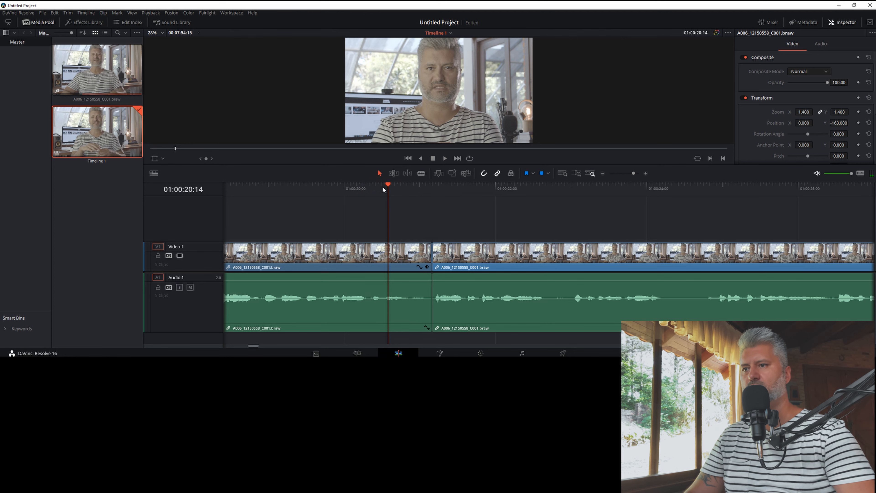
- Trim the fourth clip's end back to 01:00:20:12 and delete the gap before the fifth clip
left_click_drag(383, 189, 384, 189)
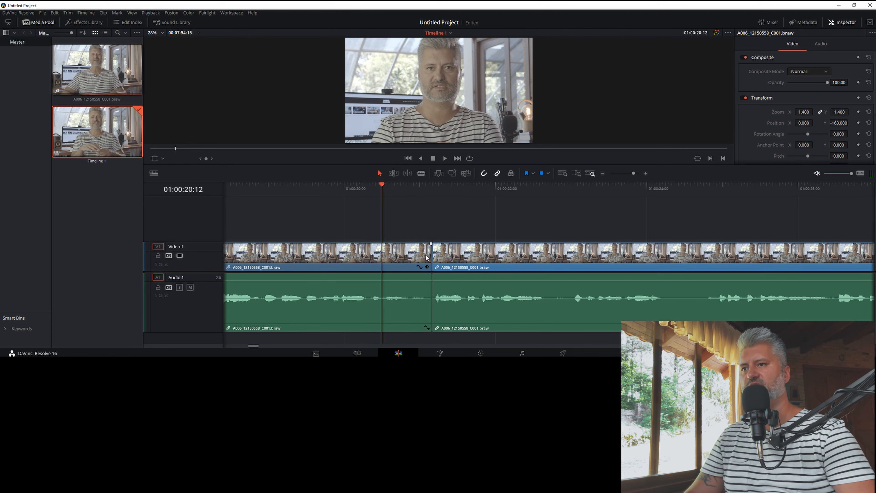
left_click_drag(429, 258, 382, 258)
left_click(409, 262)
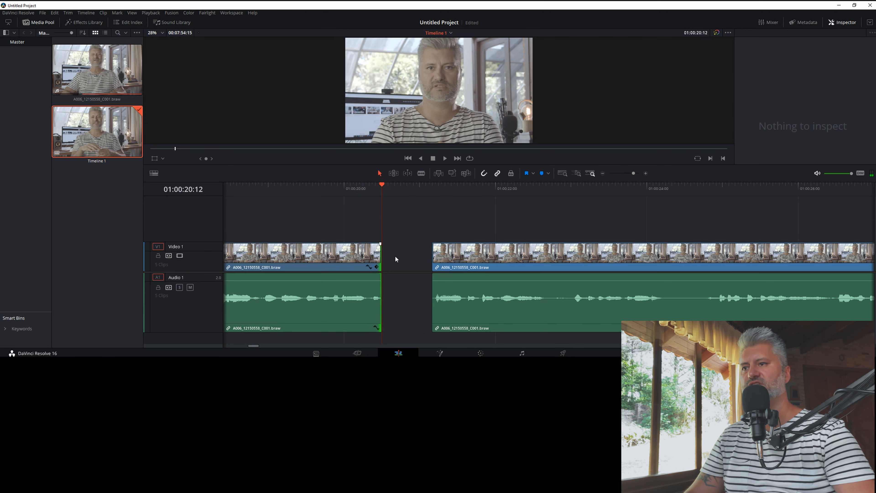
key("Delete")
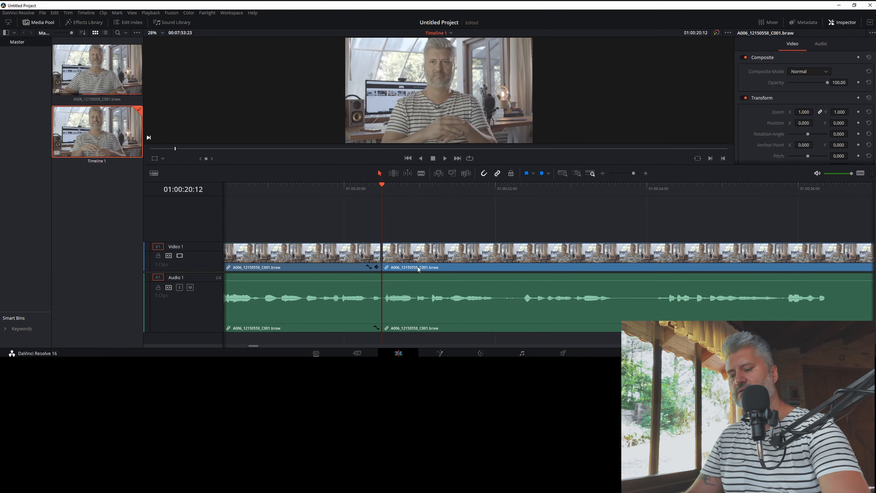
- Play from 01:00:17:08 through the shortened fourth clip into the fifth clip
scroll(419, 270, "down", 5)
left_click(386, 184)
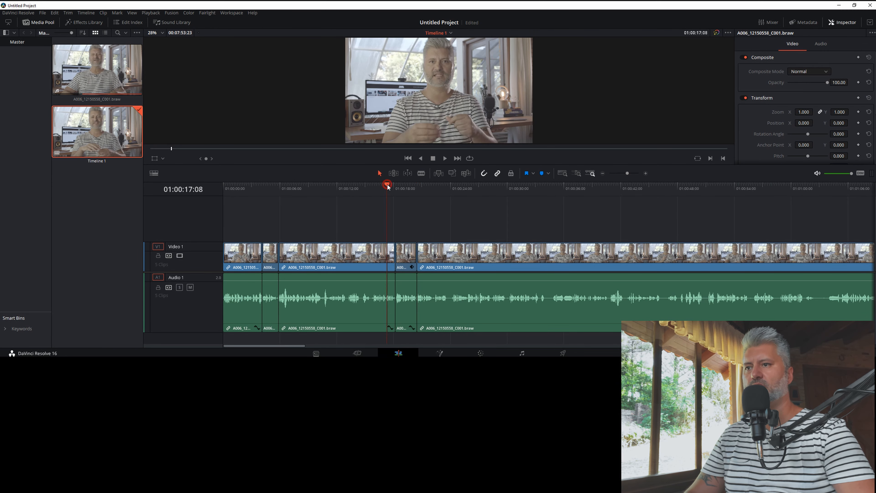
key("space")
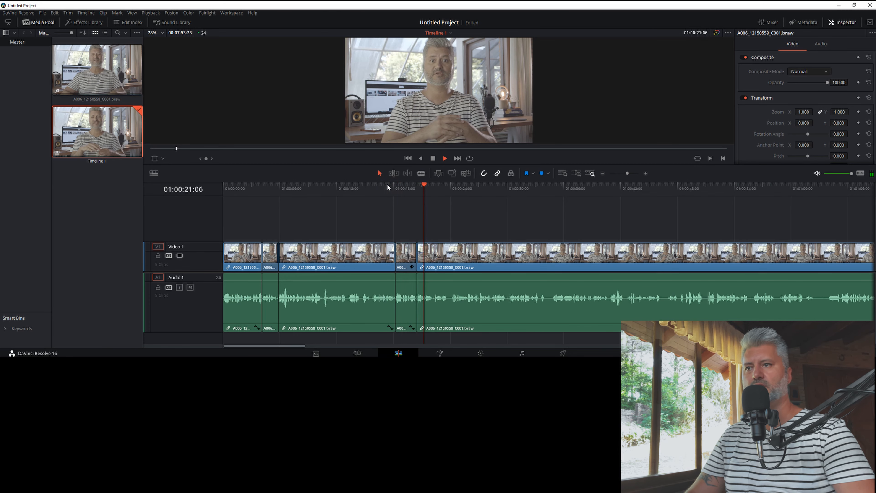
- Try trimming four more frames off the fourth clip's end and deleting the resulting gap
key("ctrl+equal")
key("ctrl+equal")
key("ctrl+equal")
key("ctrl+equal")
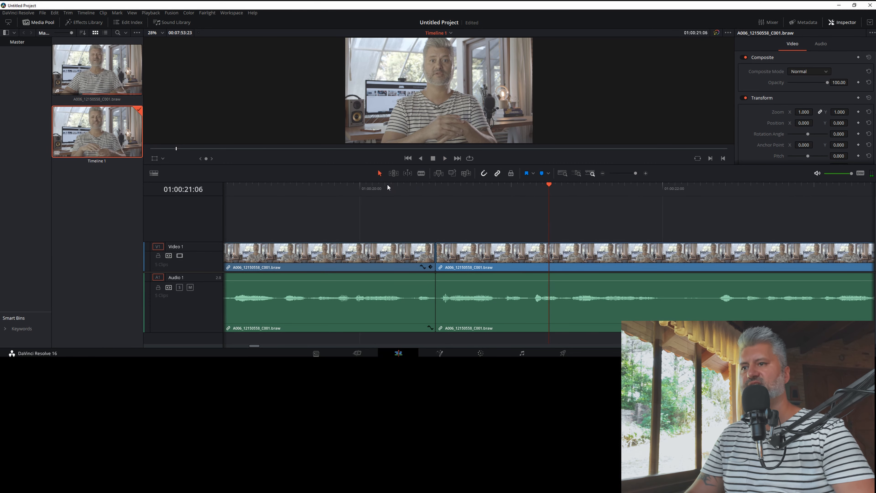
left_click_drag(430, 260, 410, 260)
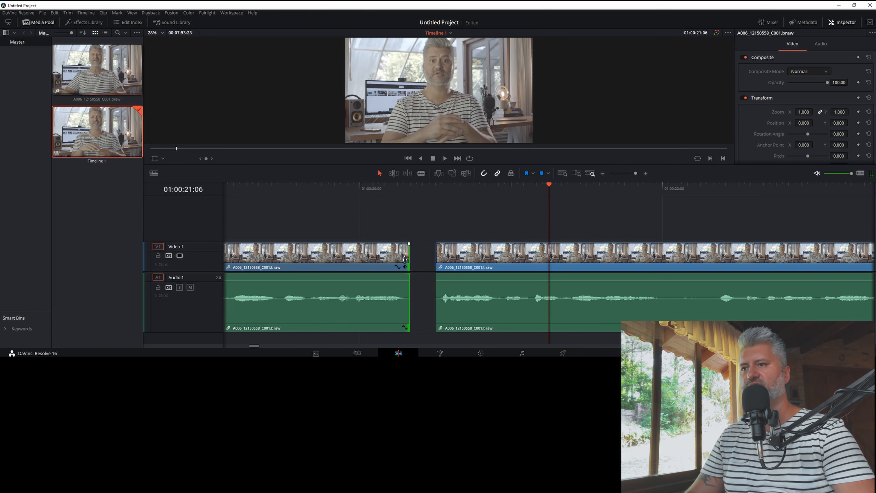
key("Delete")
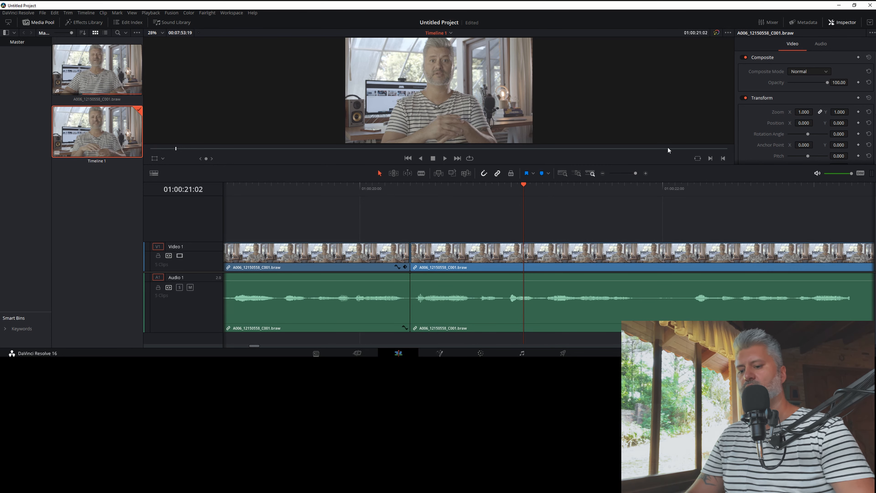
- Play from before the fourth clip to judge the tighter cut into the fifth clip
key("ctrl+minus")
key("ctrl+minus")
key("ctrl+minus")
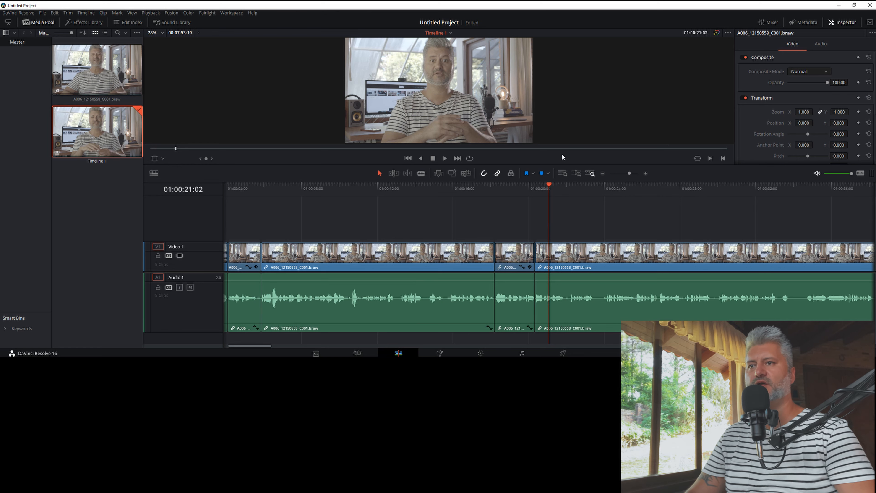
left_click(481, 188)
key("space")
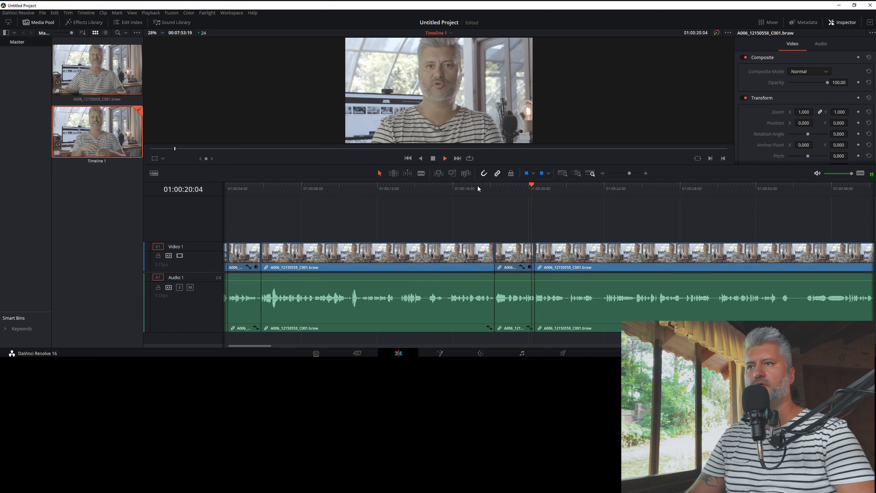
key("space")
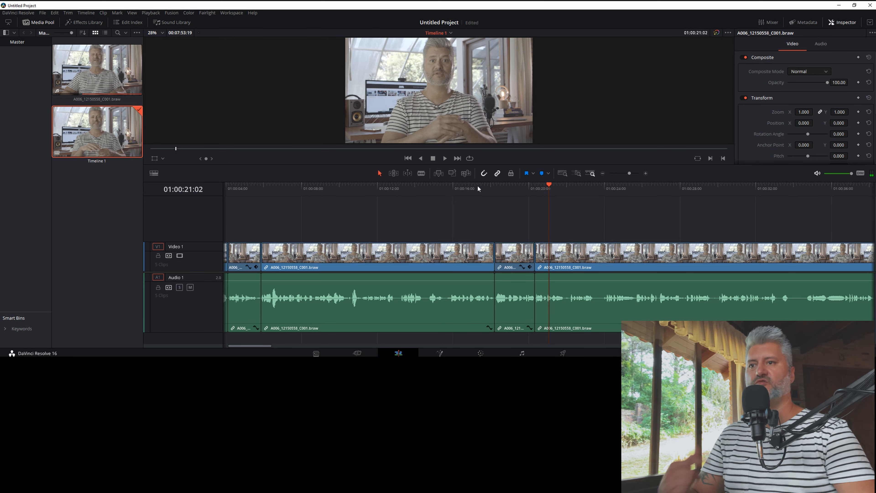
- Undo the last gap deletion and the four-frame trim of the fourth clip's end
key("ctrl+z")
key("ctrl+z")
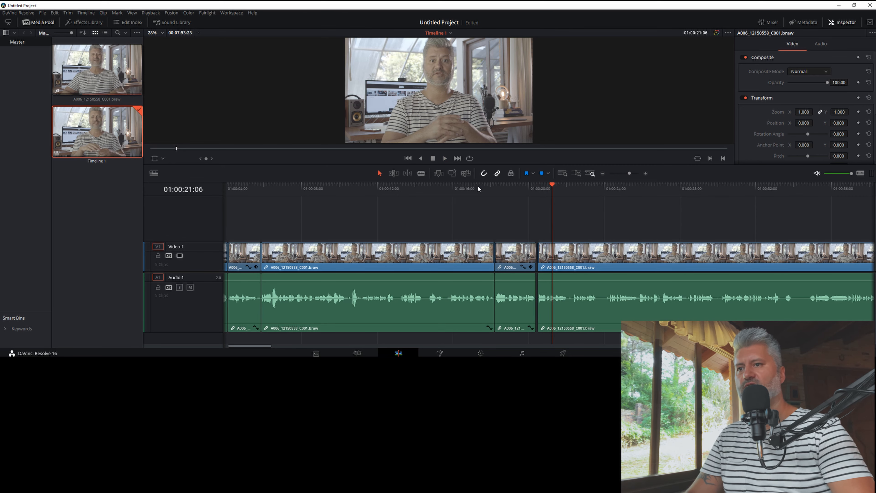
- Play and step frame by frame across the cut between the fourth and fifth clips, stopping at 01:00:20:14, to find the better cut point
key("ctrl+=")
key("ctrl+=")
key("ctrl+=")
key("ctrl+=")
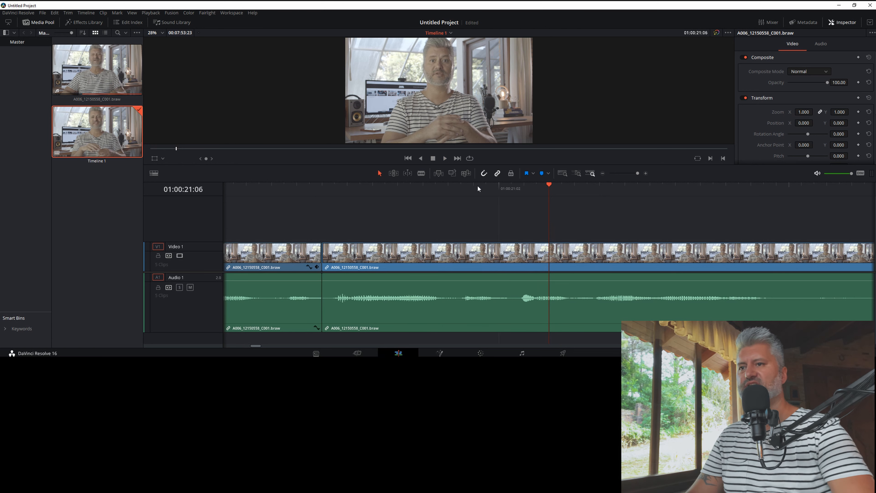
left_click(242, 185)
key("space")
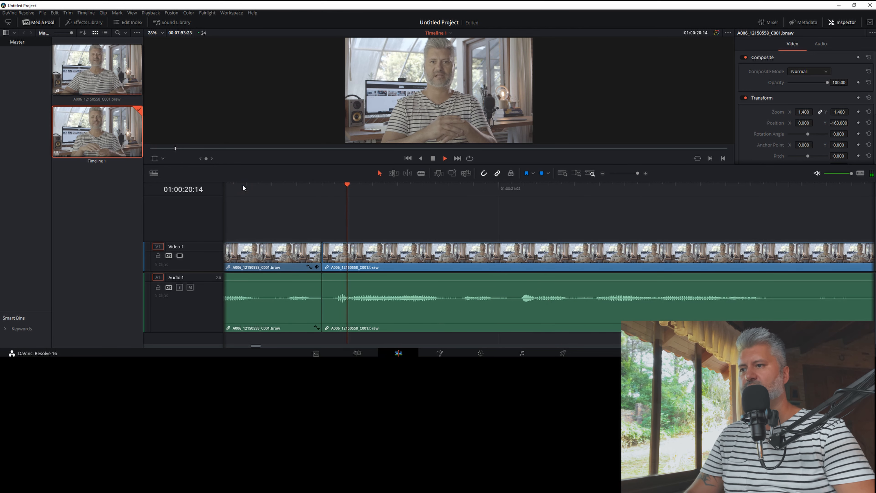
key("space")
left_click(279, 187)
key("Right")
key("Right")
key("Right")
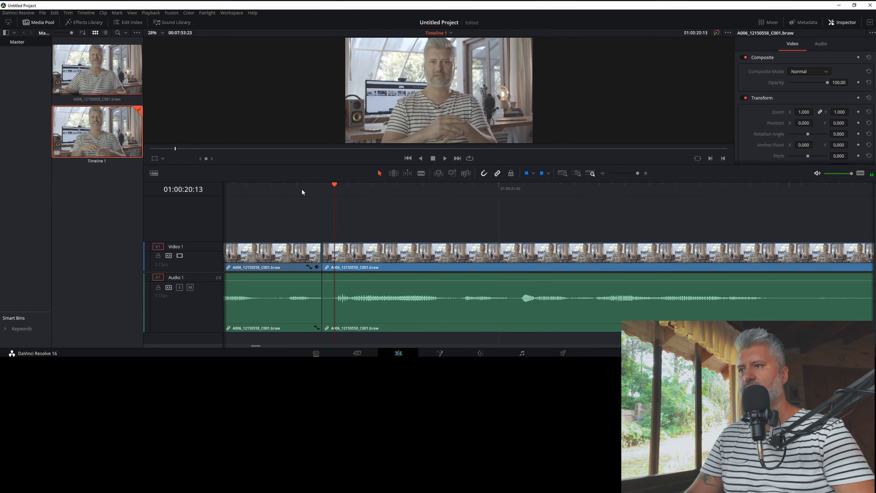
key("Left")
key("space")
key("space")
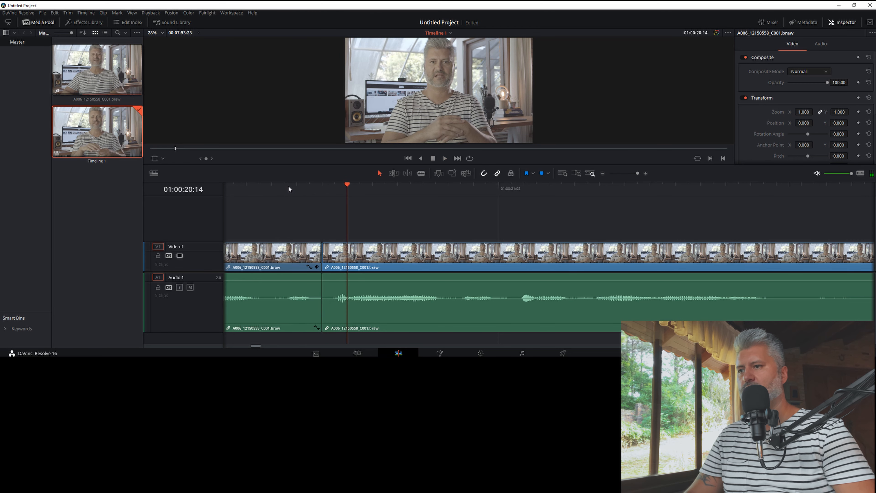
- Roll the edit point between the fourth and fifth clips one frame earlier, to 01:00:20:11
left_click(318, 262)
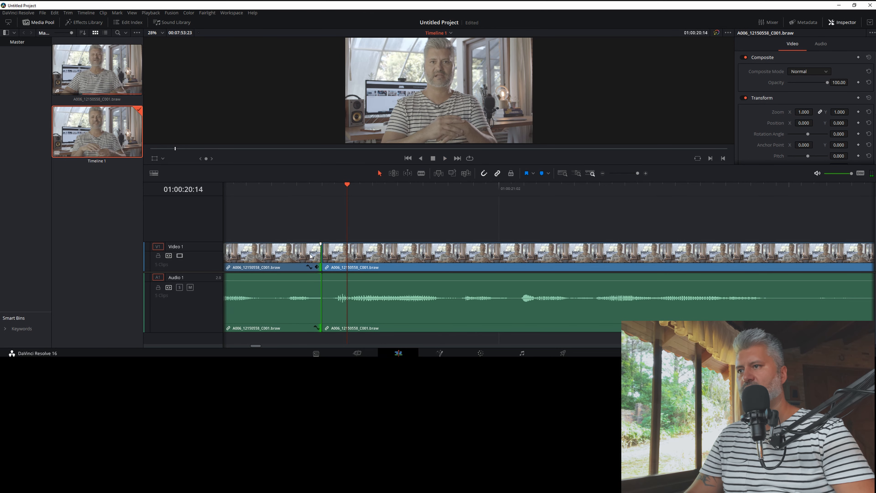
left_click(319, 185)
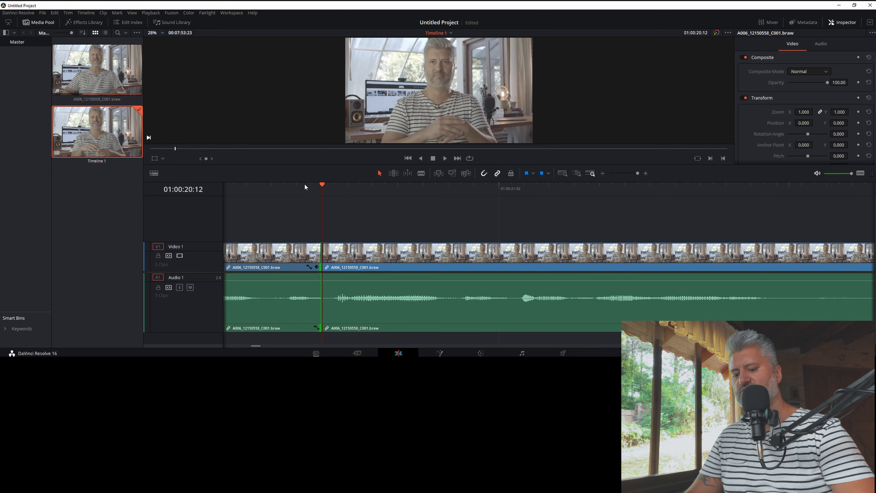
key("Left")
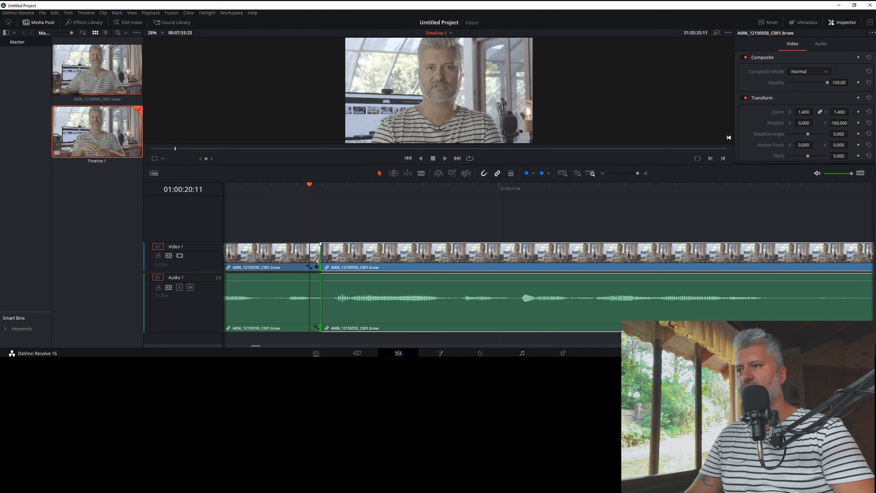
left_click_drag(318, 261, 350, 263)
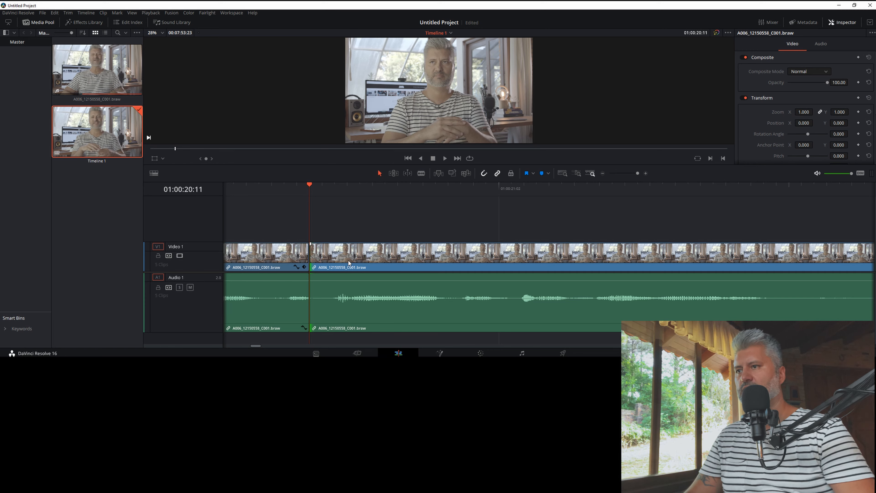
- Try trimming the fifth clip's start two frames to 01:00:20:13 and deleting the resulting gap
left_click(333, 188)
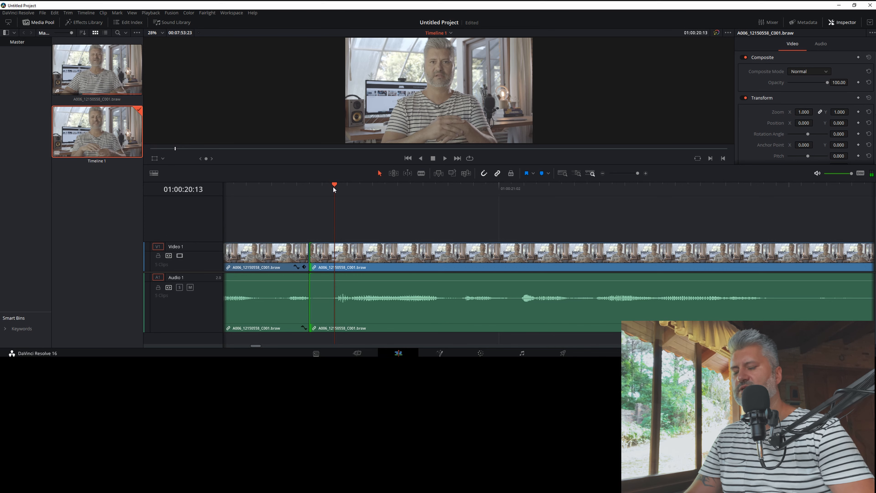
left_click_drag(312, 261, 328, 259)
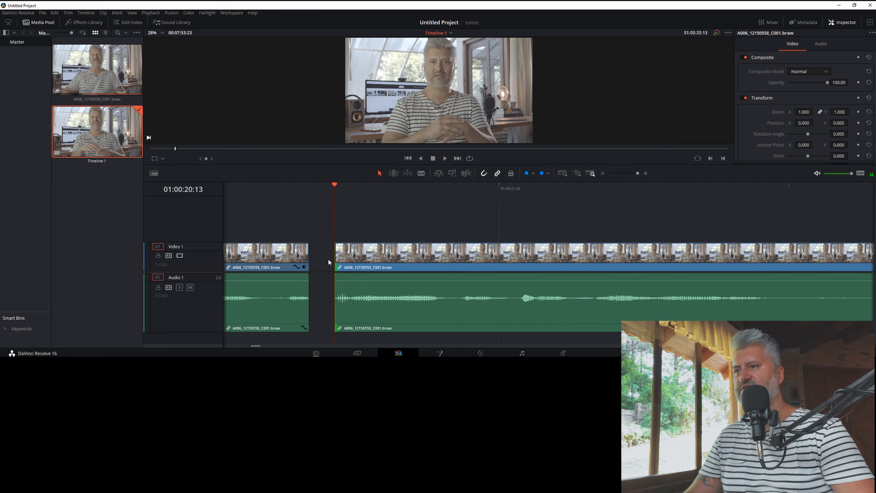
key("Delete")
- Play from before the fourth clip into the fifth clip to judge the tightened cut
key("ctrl+minus")
key("ctrl+minus")
key("ctrl+minus")
key("ctrl+minus")
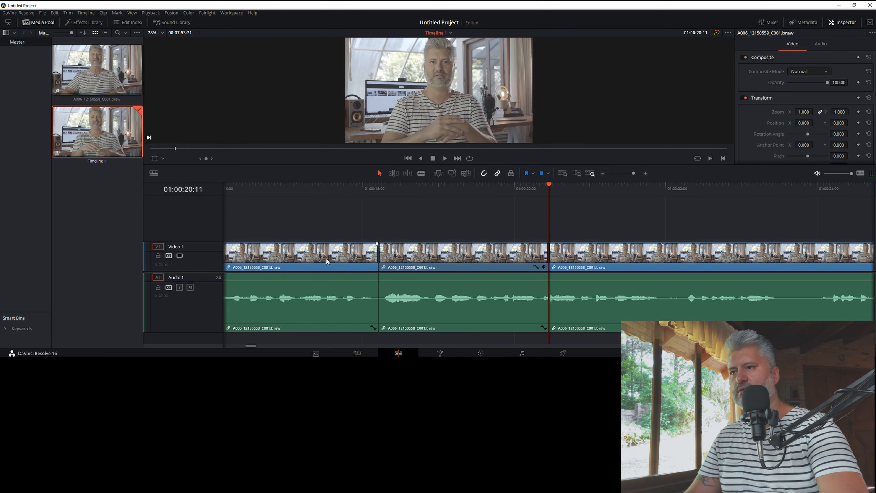
left_click(479, 185)
key("space")
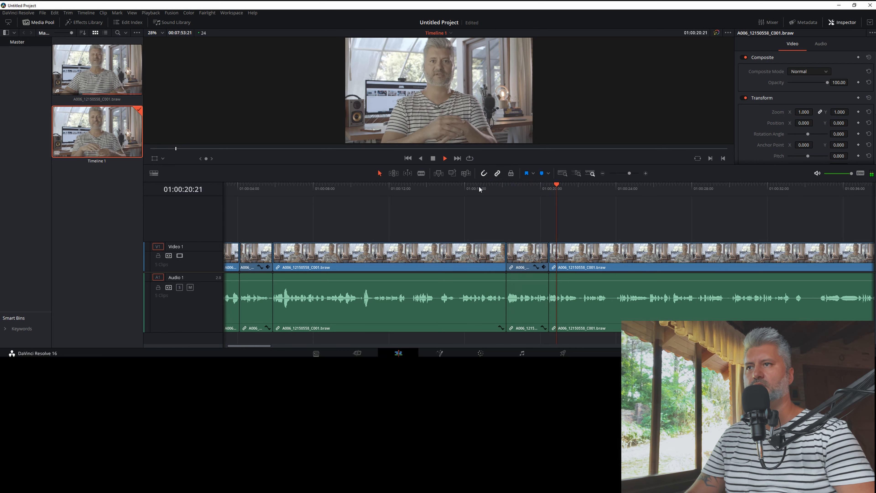
key("space")
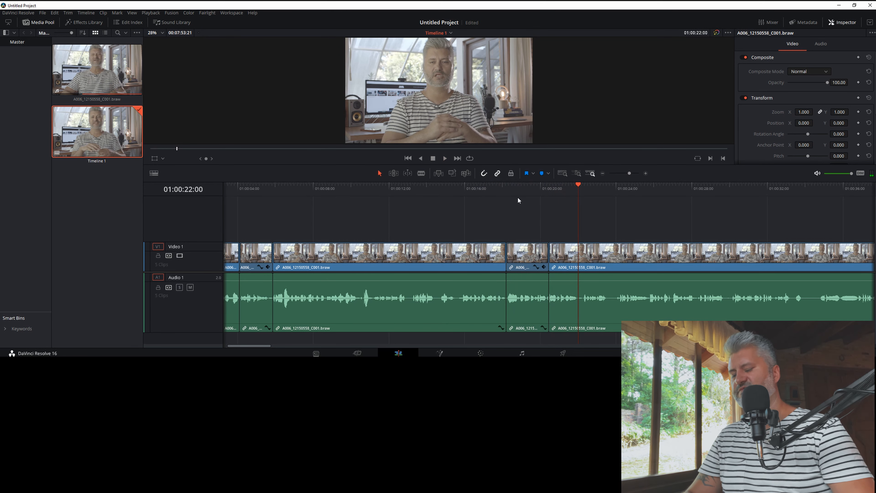
- Undo the gap deletion and the two-frame trim of the fifth clip's start, and replay the cut from before the fourth clip
key("Up")
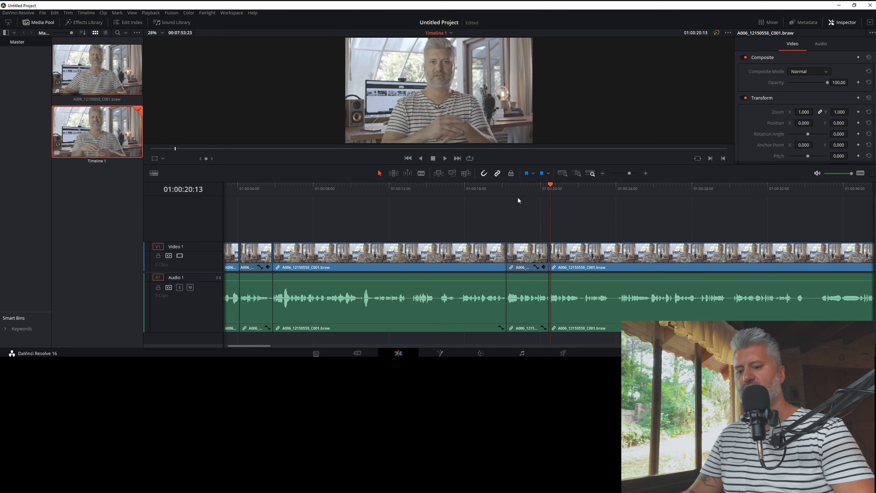
left_click(489, 187)
key("space")
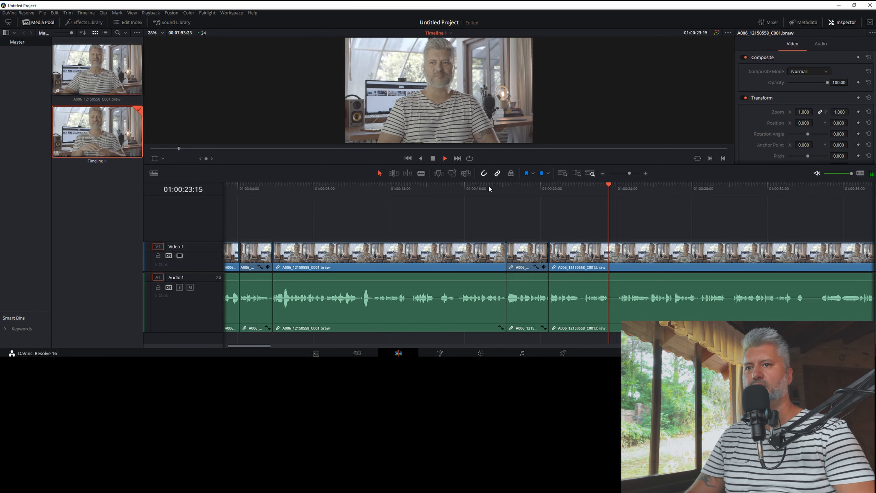
key("space")
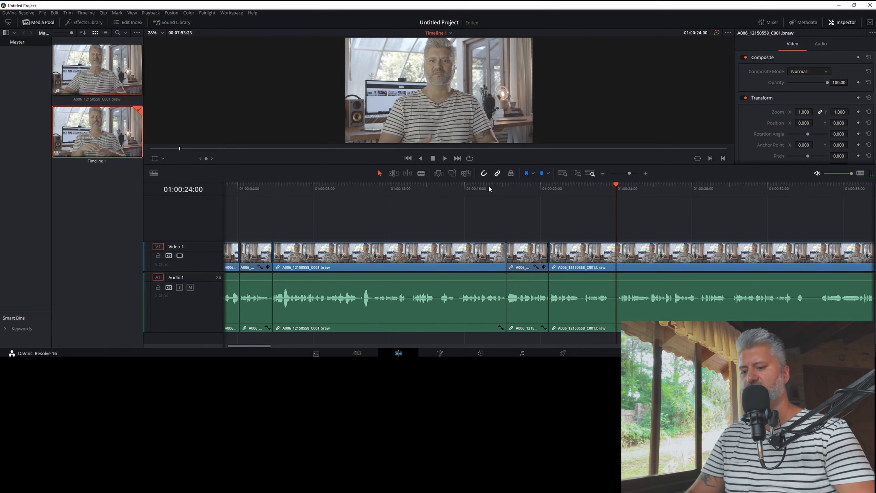
- Play on through the fifth clip from 01:00:24:00 to 01:00:39:06 to listen for further pauses
key("ctrl+minus")
key("ctrl+minus")
key("space")
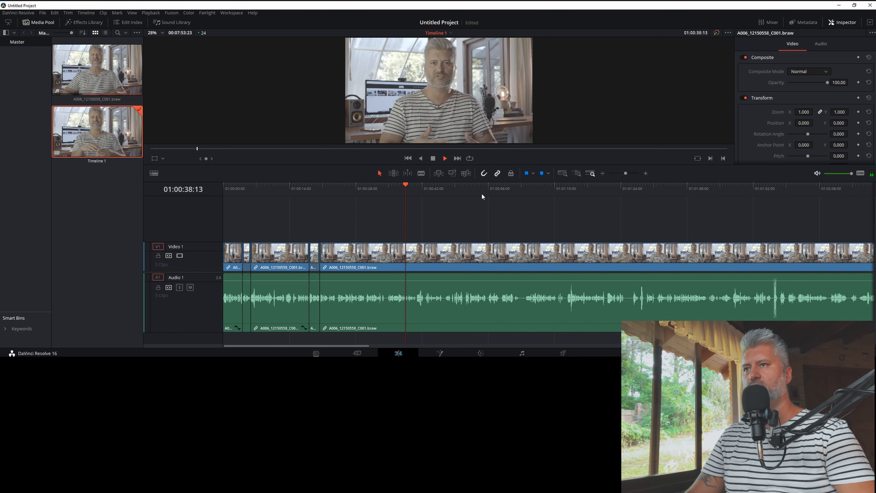
key("space")
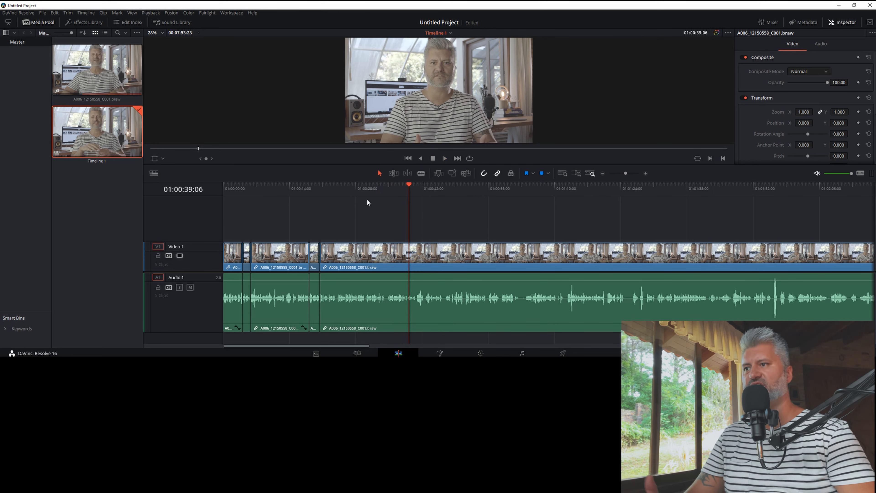
left_click(324, 187)
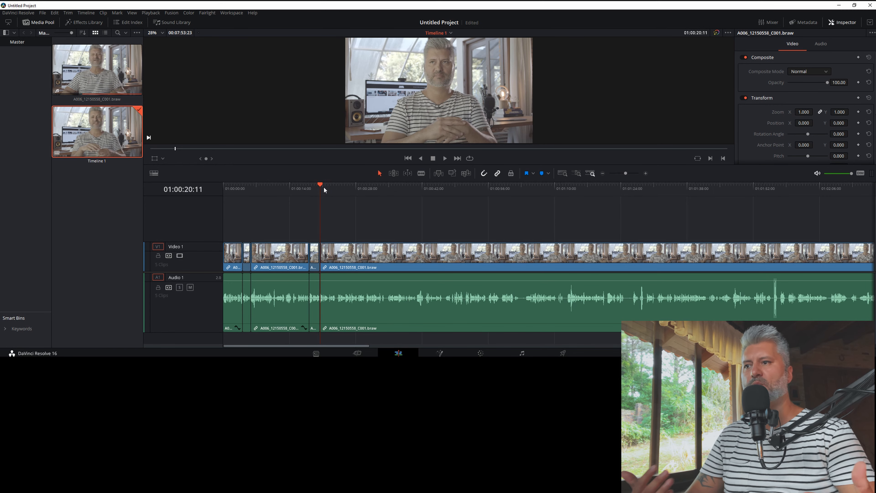
key("ctrl+equal")
key("ctrl+equal")
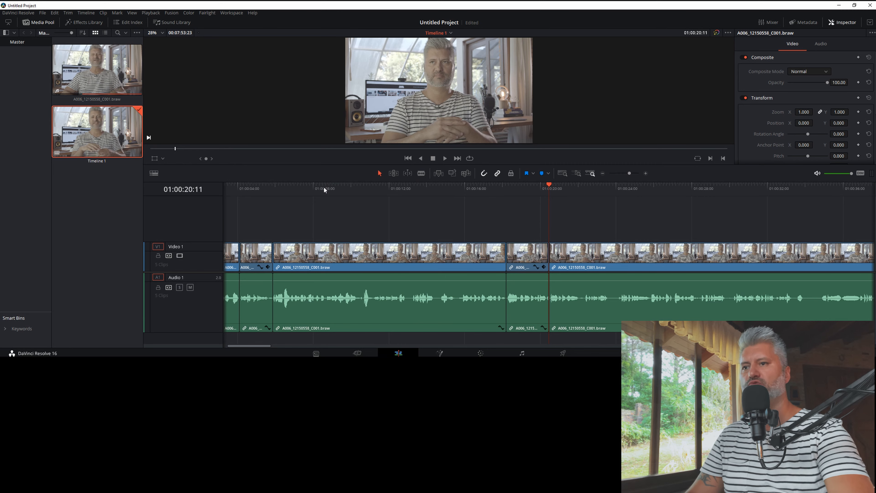
key("ctrl+minus")
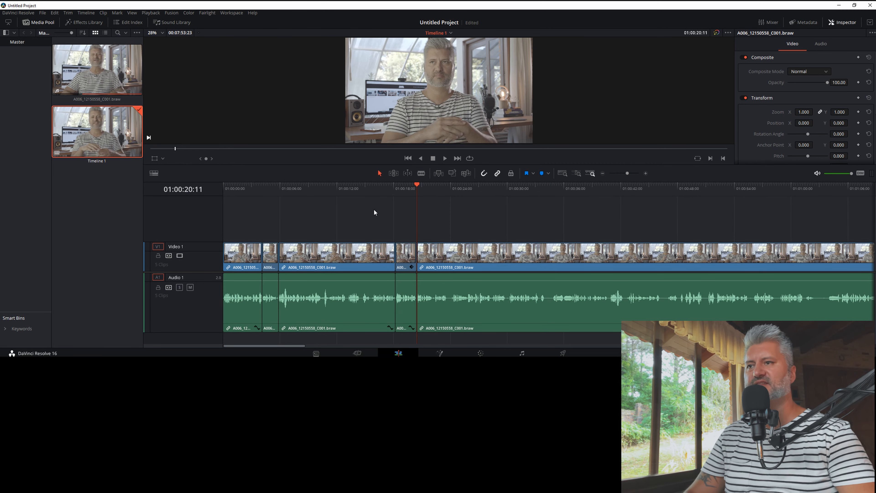
left_click(381, 190)
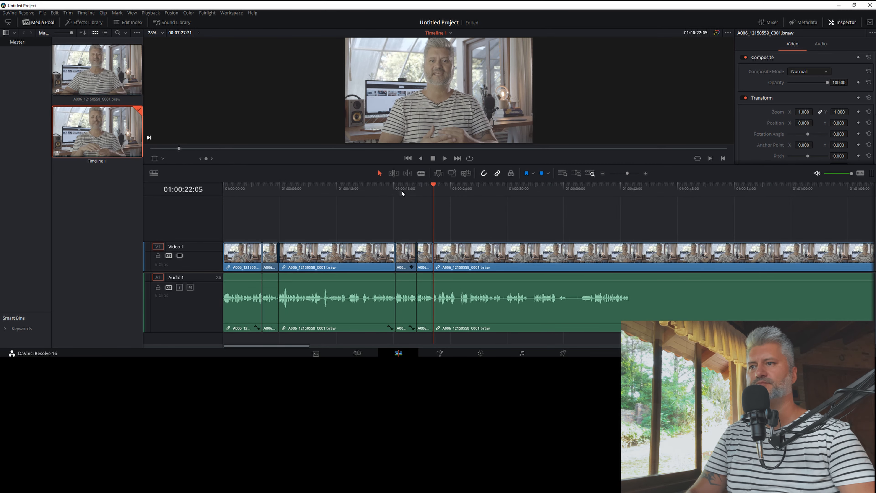
- Play from before the fourth clip through the new cuts and stop in the sixth clip at 01:00:24:13
left_click(385, 189)
key("space")
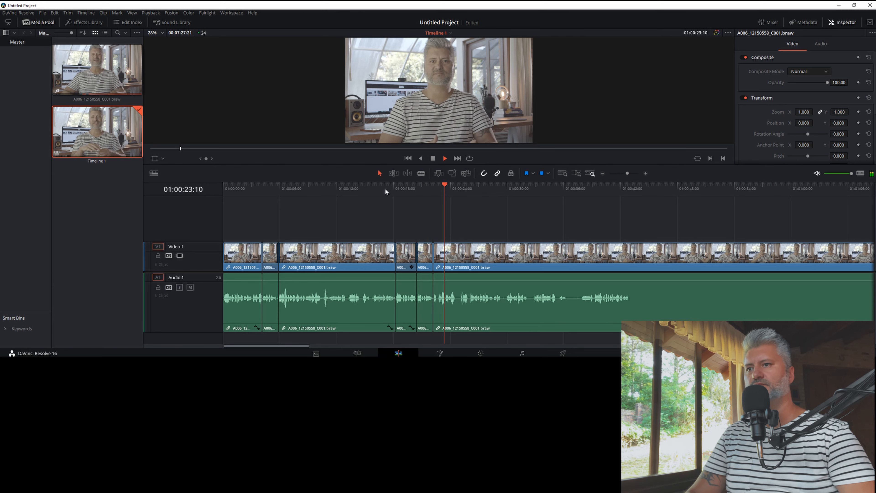
key("space")
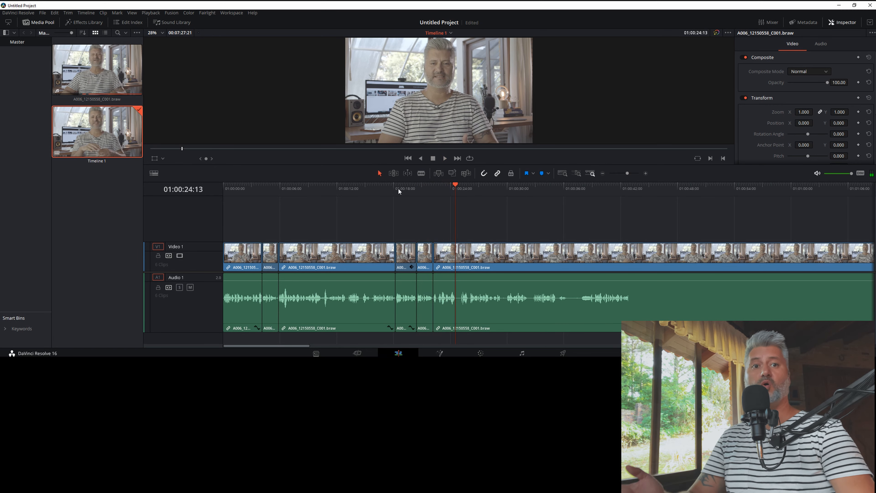
key("ctrl+equal")
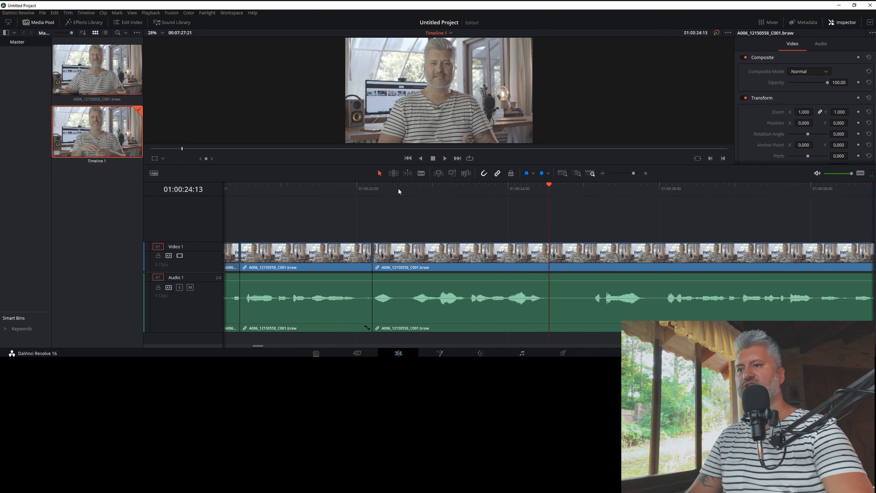
key("ctrl+minus")
key("ctrl+minus")
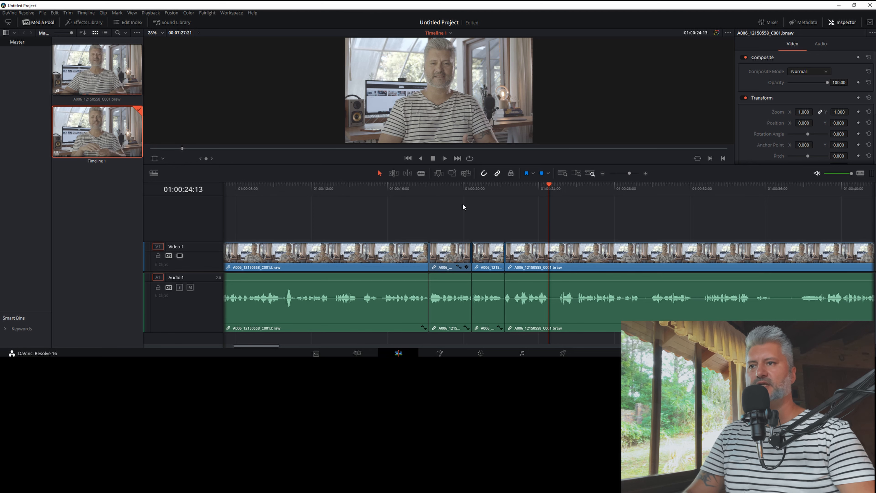
- Split the sixth clip at 01:00:24:13 and paste the copied zoom, scale and position attributes onto the part before the cut
left_click(546, 259)
key("ctrl+b")
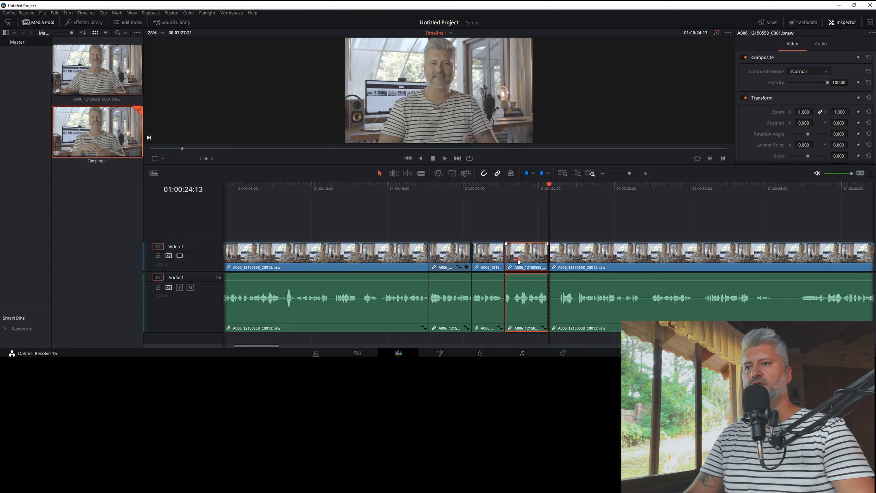
key("alt+v")
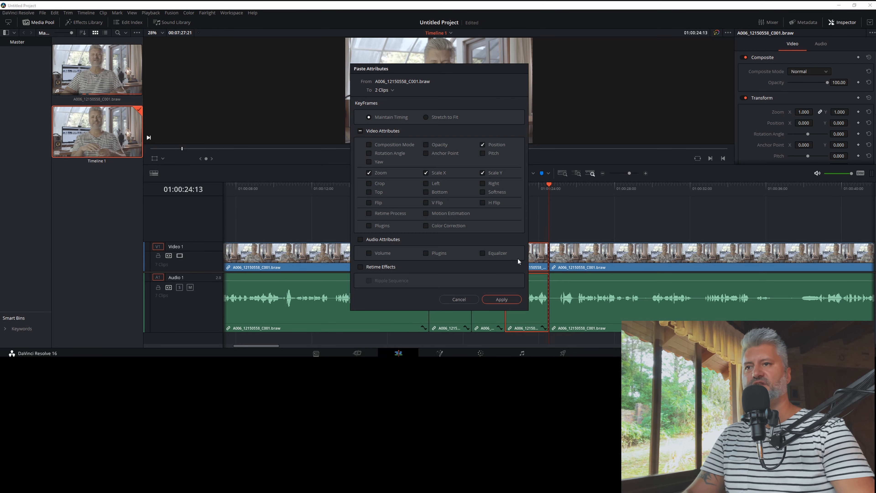
left_click(504, 299)
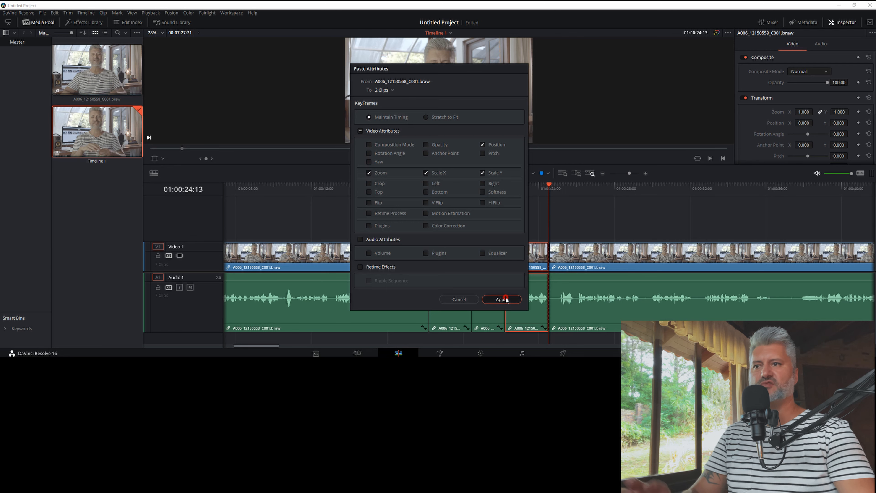
- Play from 01:00:16:15 through the punched-in sixth clip and place the playhead at 01:00:25:02, where speech resumes in the seventh clip
left_click(399, 190)
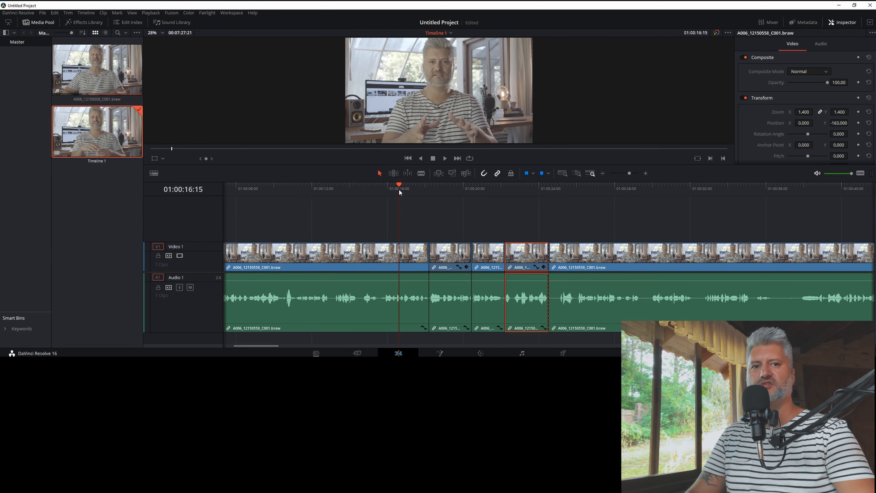
key("space")
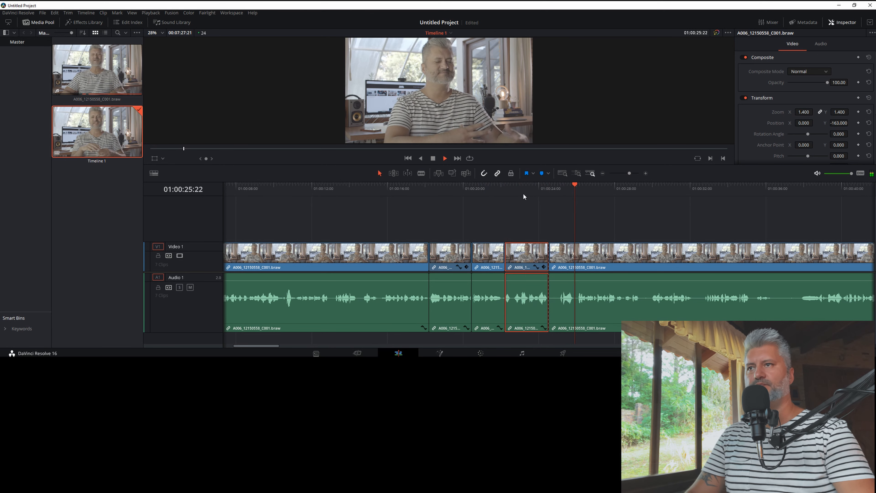
left_click(560, 185)
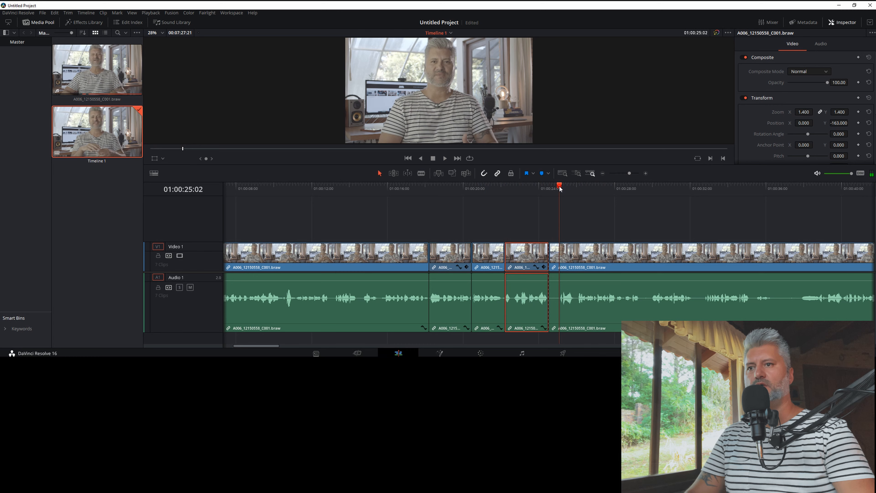
- Trim the seventh clip's start to the playhead at 01:00:25:02 and close the gap after the sixth clip
left_click(550, 255)
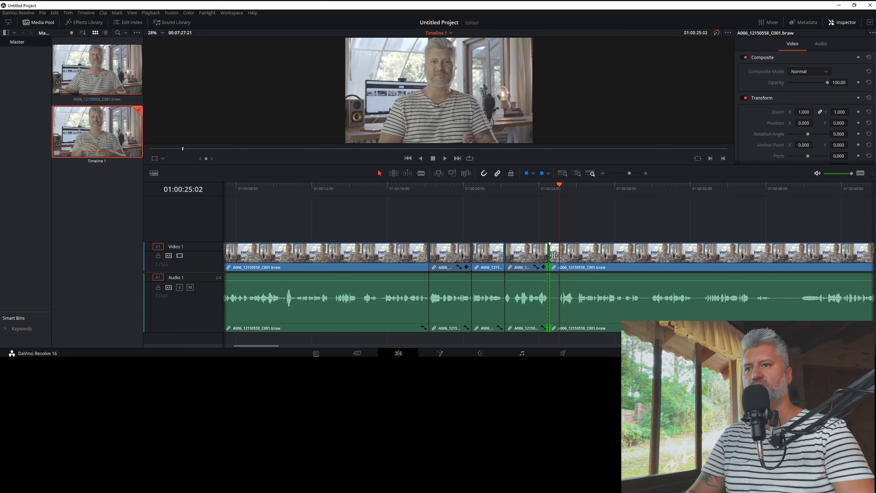
key("shift+[")
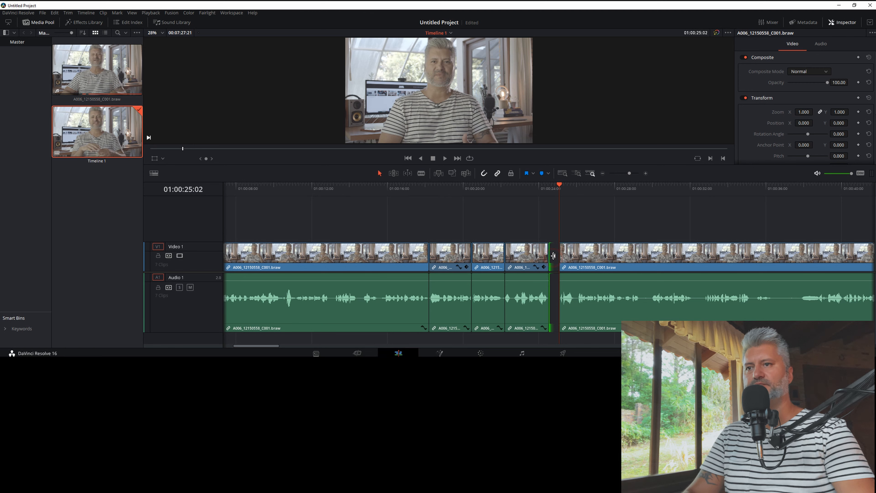
left_click_drag(580, 257, 569, 257)
- Play through the fifth and sixth clips into the seventh clip and split it at 01:00:31:15, where speech pauses
left_click(470, 193)
key("space")
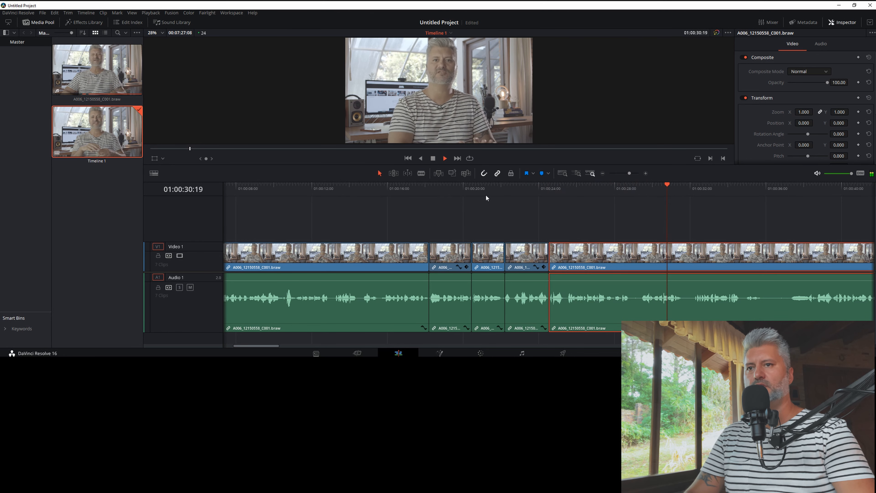
key("space")
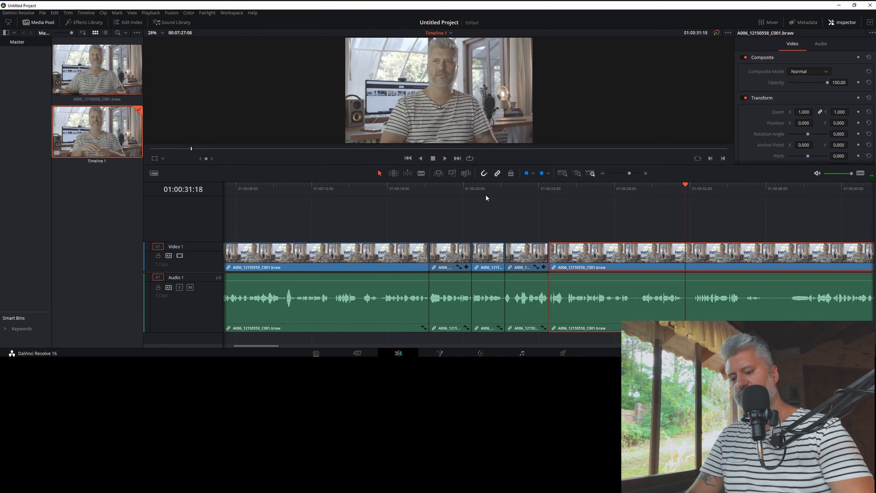
key("Left")
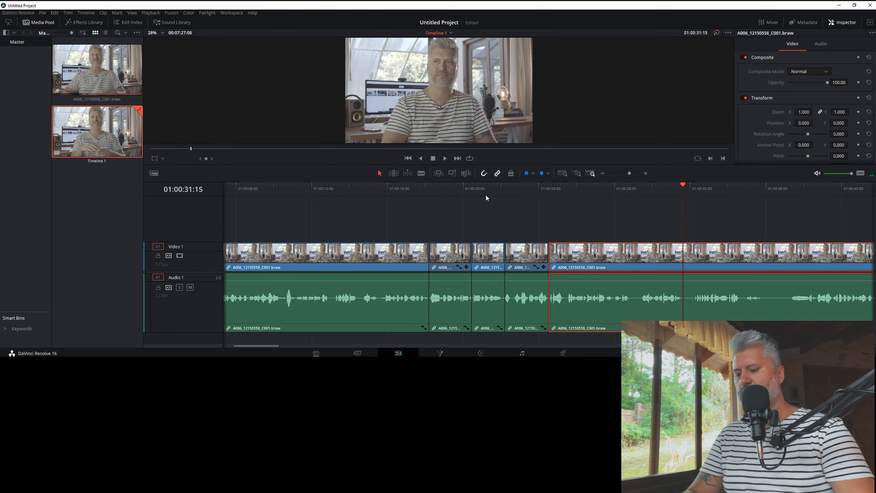
key("ctrl+b")
- Trim the start of the clip after the 01:00:31:15 cut to 01:00:32:04 and close the gap before it
key("space")
key("space")
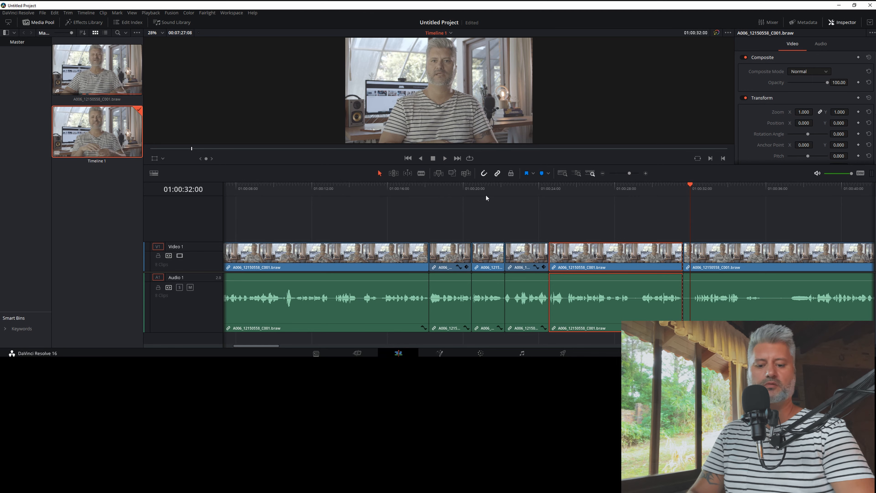
key("Right")
key("Right")
key("Right")
key("Right")
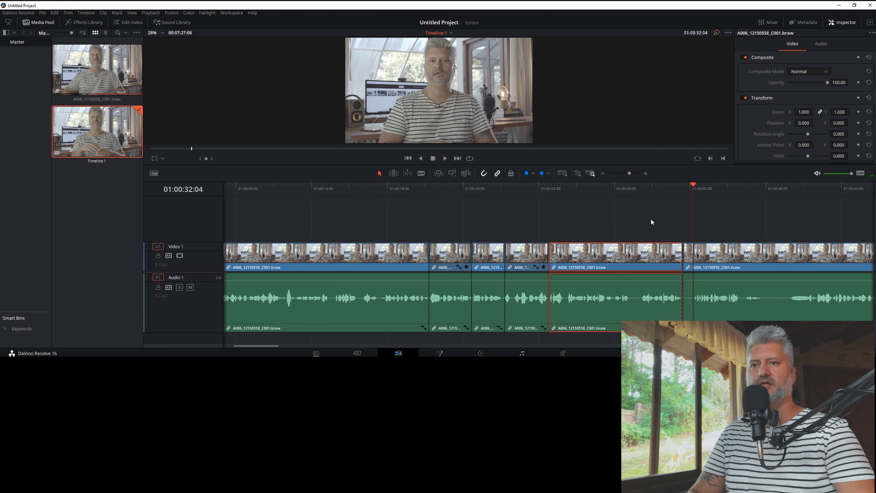
left_click_drag(685, 252, 694, 252)
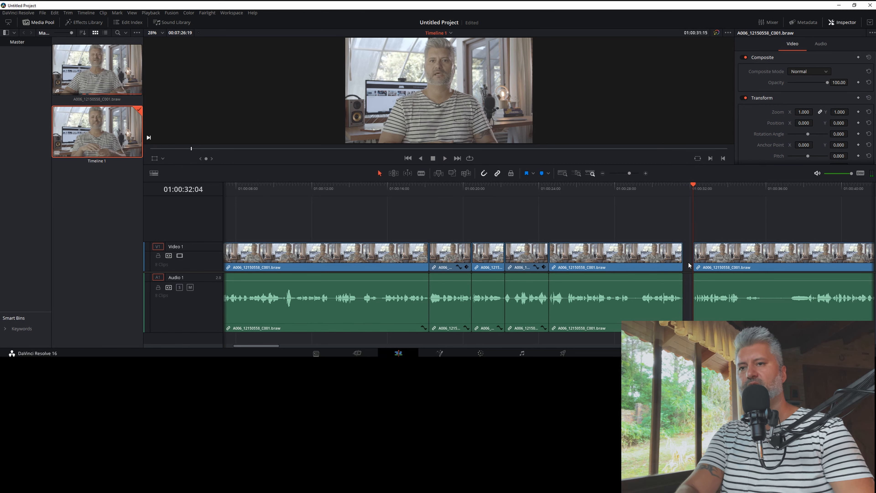
left_click(688, 262)
key("Delete")
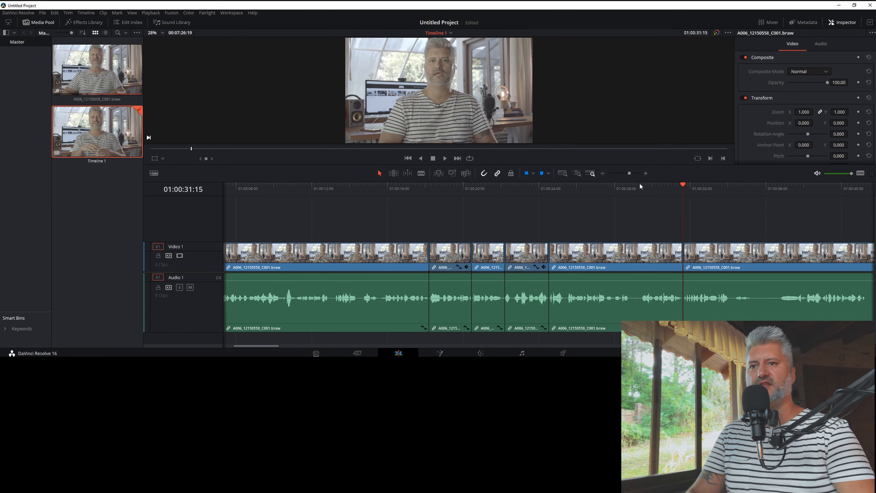
- Play twice across the cut at 01:00:31:15, starting from about 01:00:29:00, to check its timing
left_click(634, 186)
key("space")
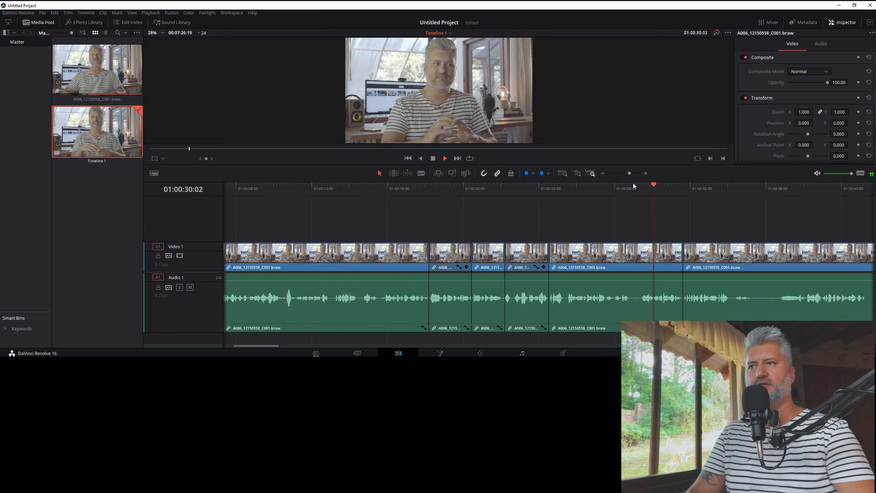
key("space")
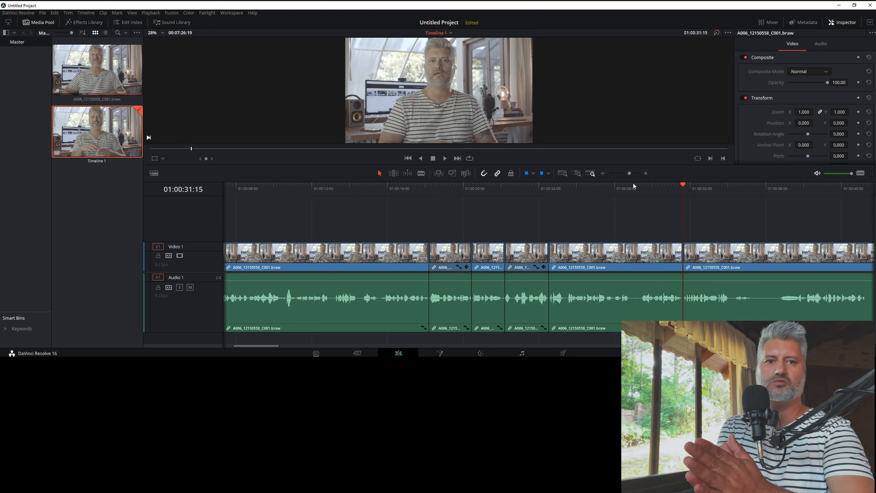
left_click(633, 186)
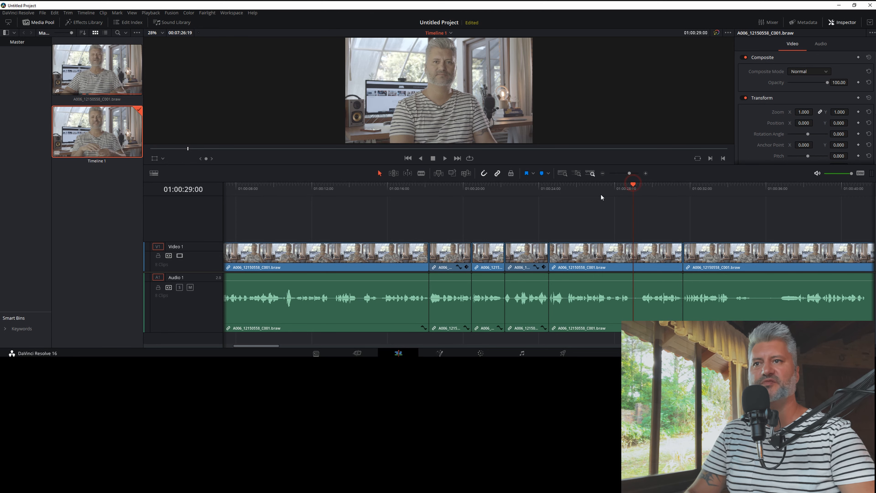
key("space")
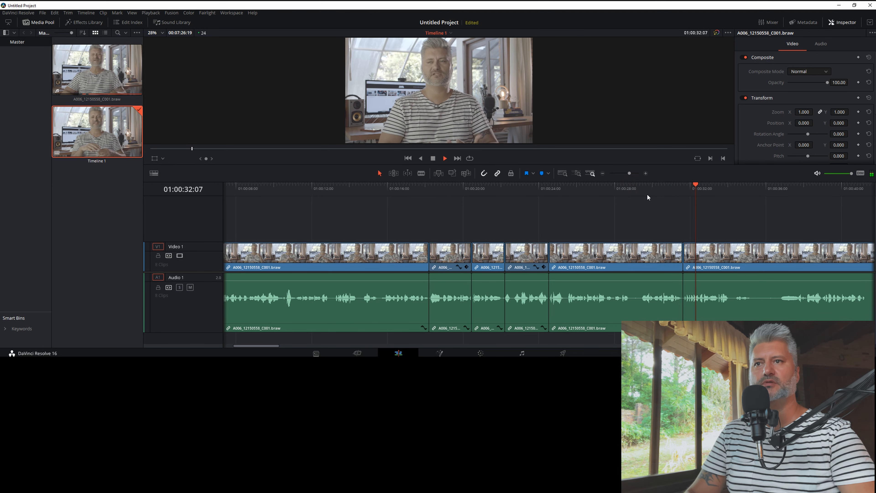
key("space")
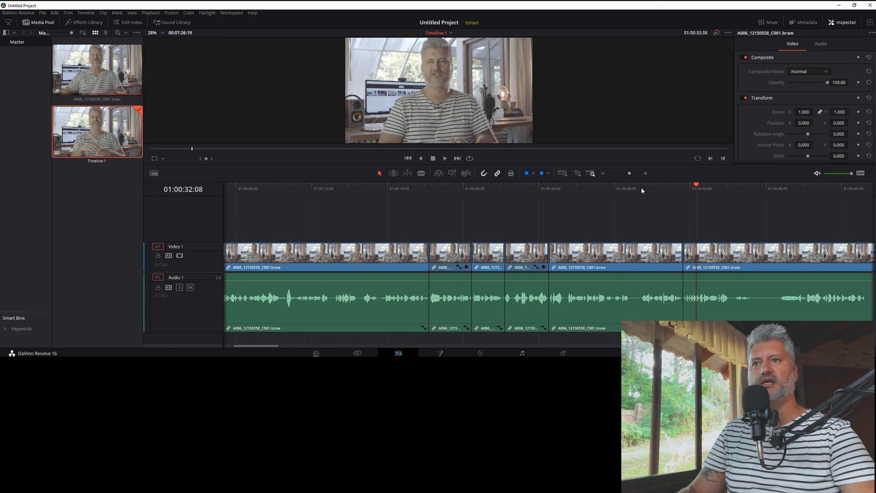
- Split the seventh clip at 01:00:28:21, trim the following part's start to 01:00:29:09 and close the gap
left_click(641, 188)
left_click_drag(641, 187, 630, 185)
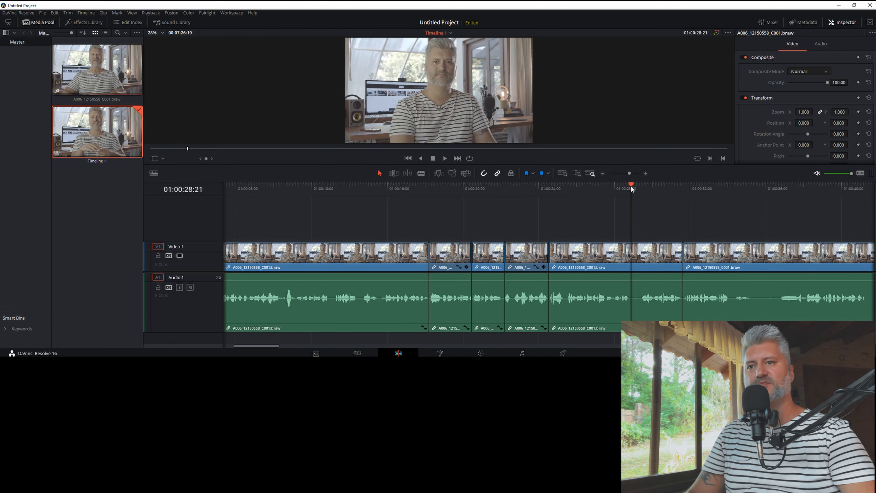
left_click(640, 251)
key("ctrl+backslash")
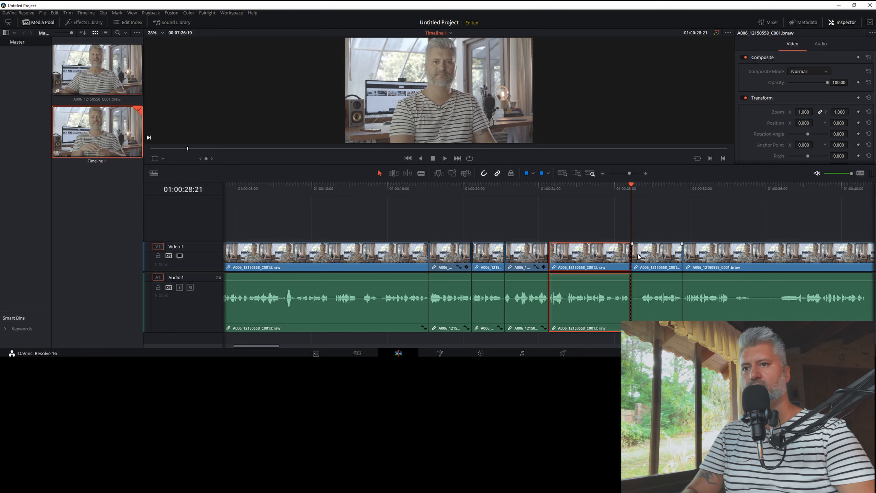
key("space")
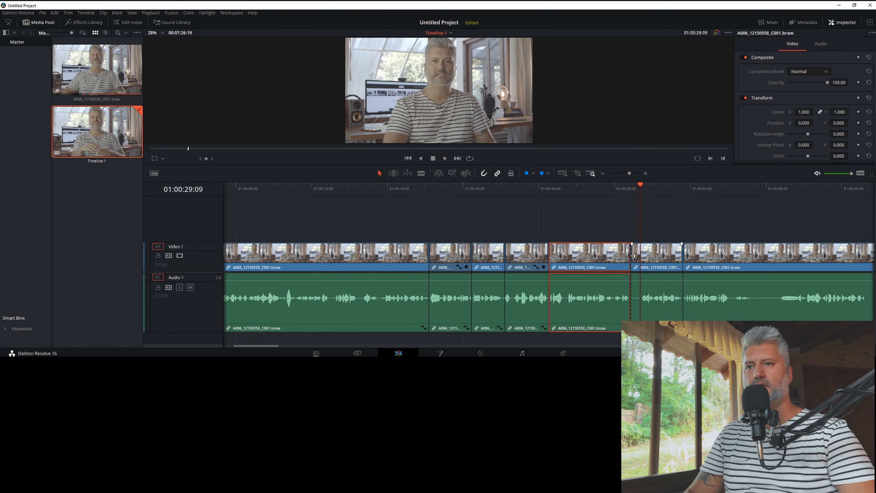
left_click_drag(633, 257, 640, 259)
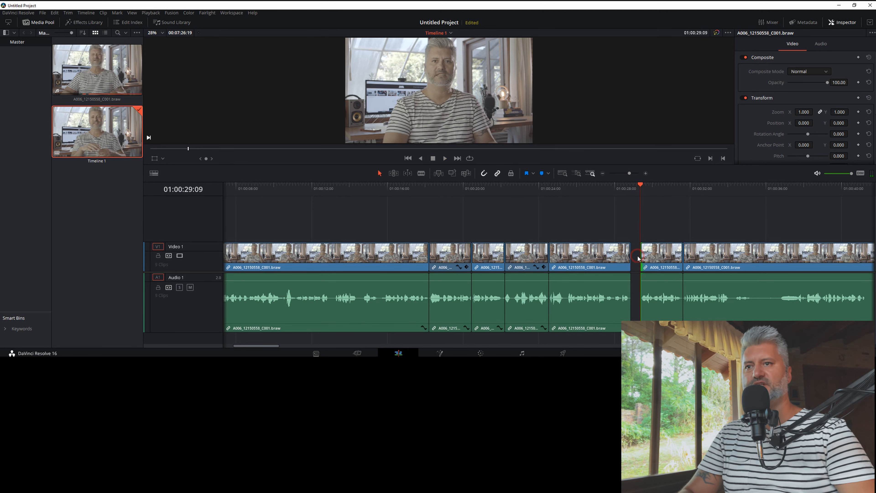
key("Delete")
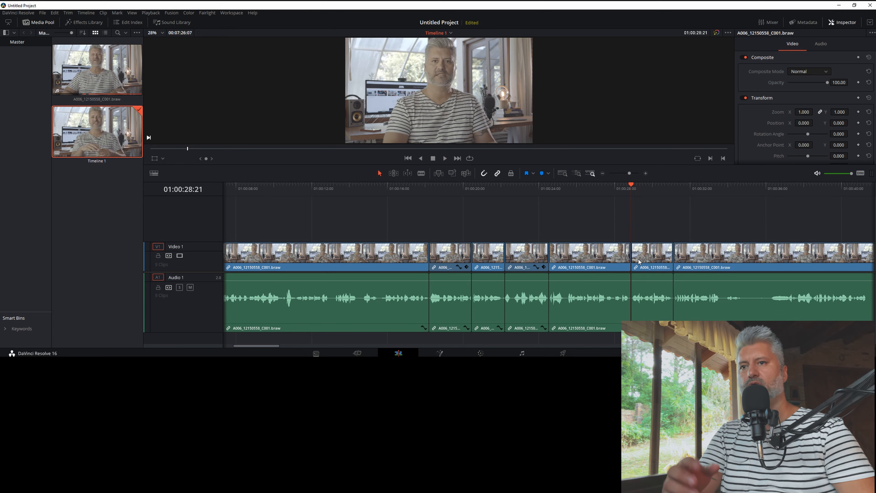
- Paste the copied zoom and position attributes onto the short eighth clip that starts at 01:00:28:21
left_click(644, 261)
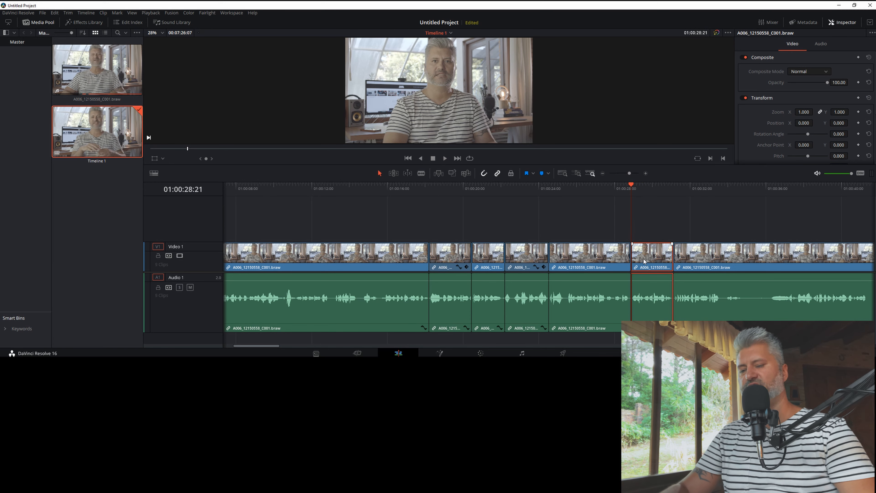
key("alt+v")
left_click(502, 299)
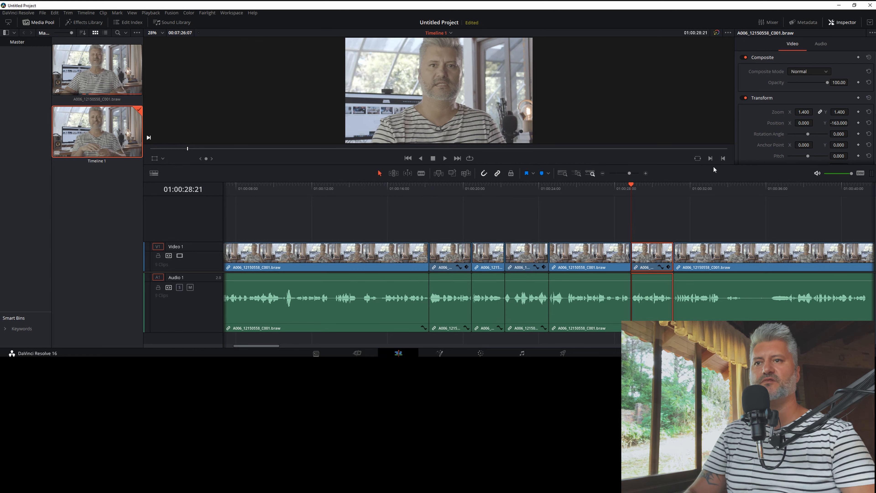
- Play from 01:00:28:01 through the punched-in eighth clip and split the ninth clip at 01:00:33:13, where speech pauses
left_click(616, 192)
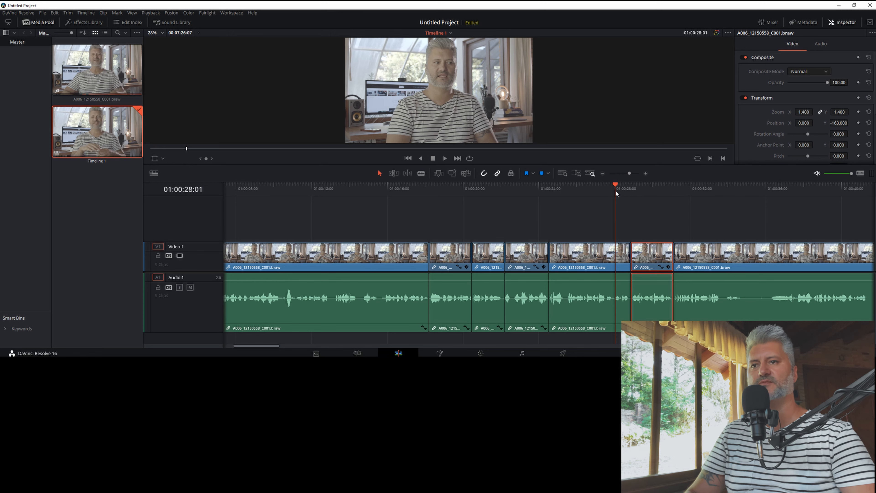
key("space")
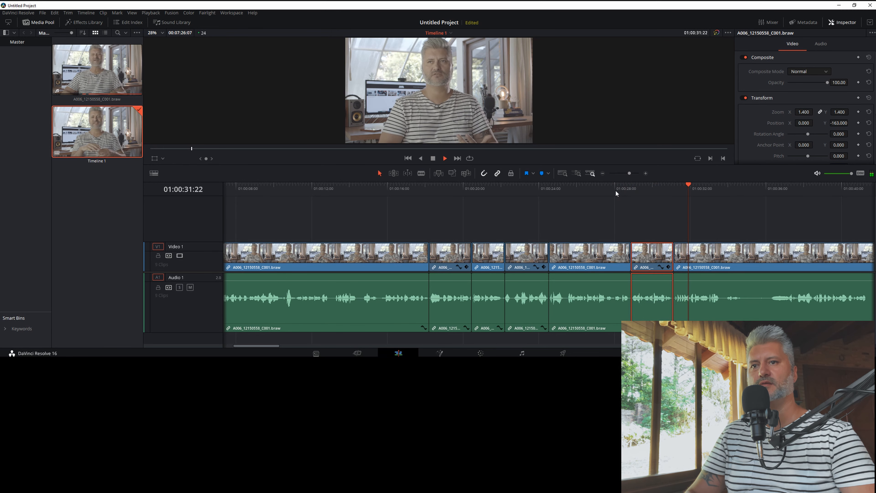
key("space")
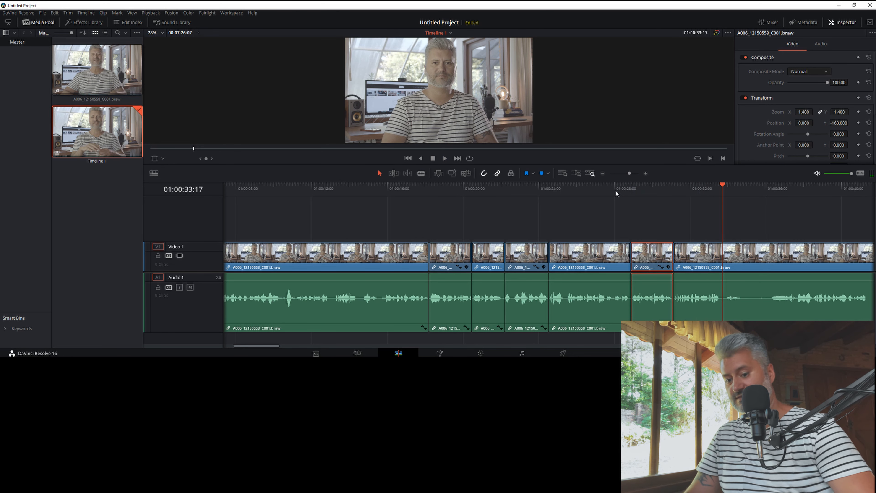
key("Left")
key("Left")
key("Left")
key("Left")
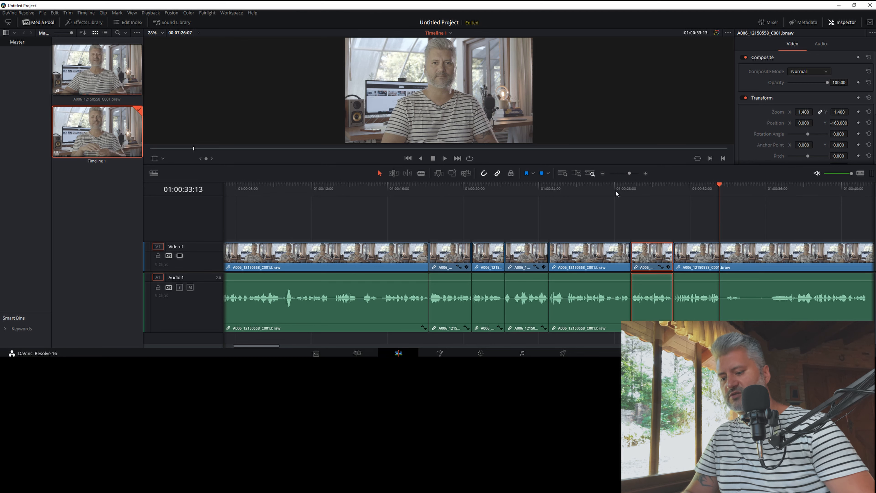
key("ctrl+b")
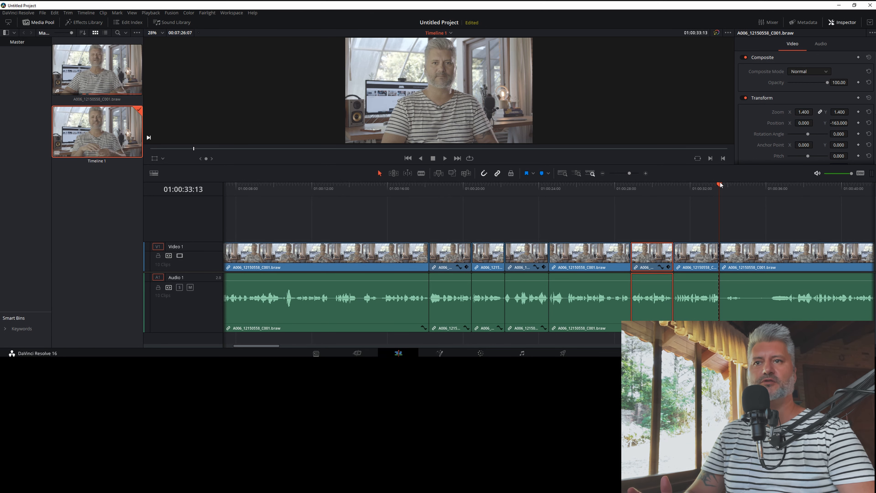
- Cut out the silent section between 01:00:33:13 and 01:00:36:05 and close the gap after the ninth clip
left_click_drag(763, 192, 770, 193)
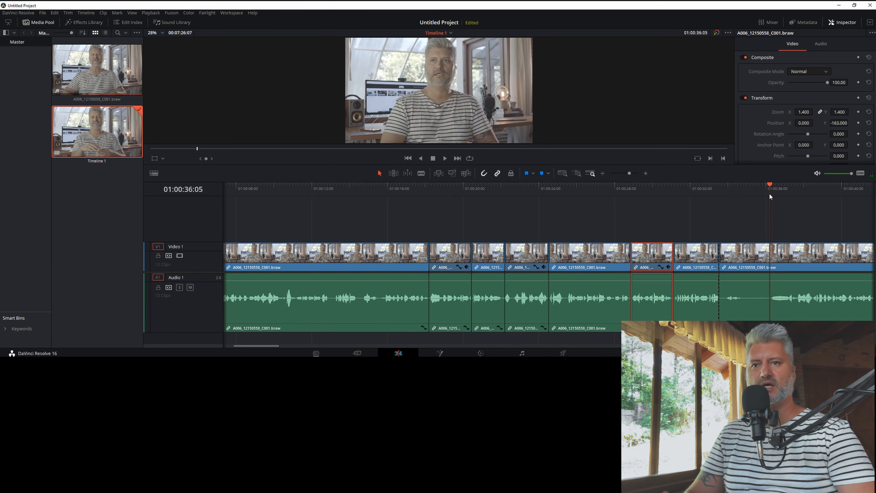
left_click(749, 252)
key("ctrl+b")
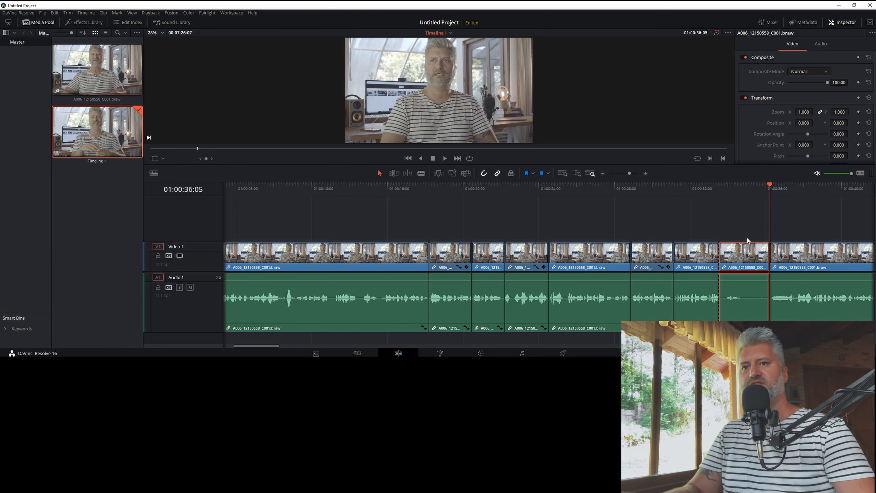
key("Delete")
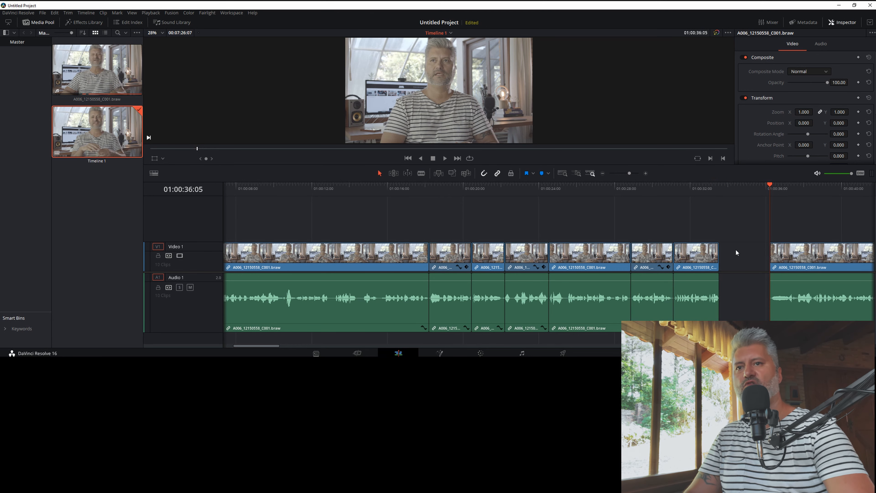
key("Delete")
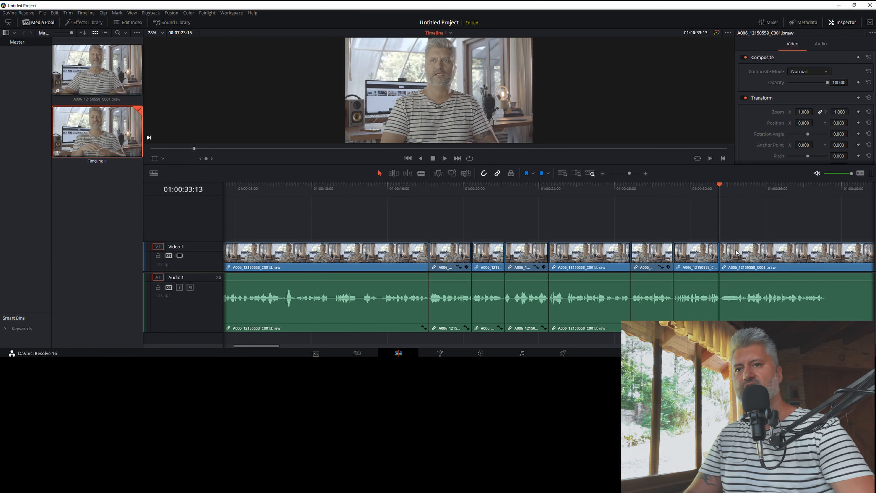
key("ctrl+minus")
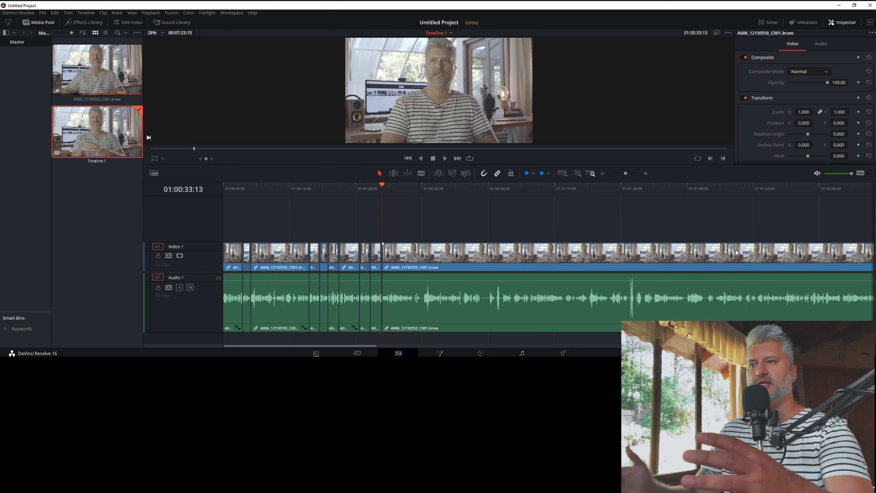